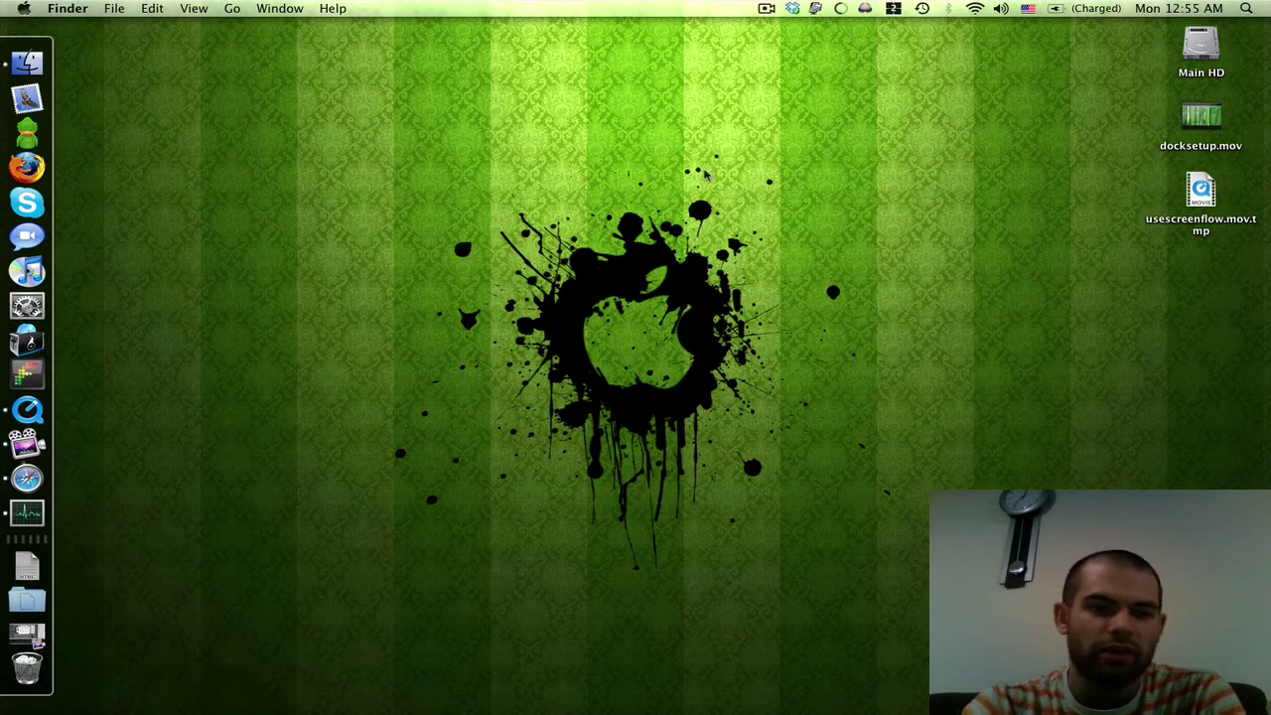
Step: Open docksetup.mov in a smaller player window, scrub to about 1:20, then rewind to 00:00:00
double_click(1206, 119)
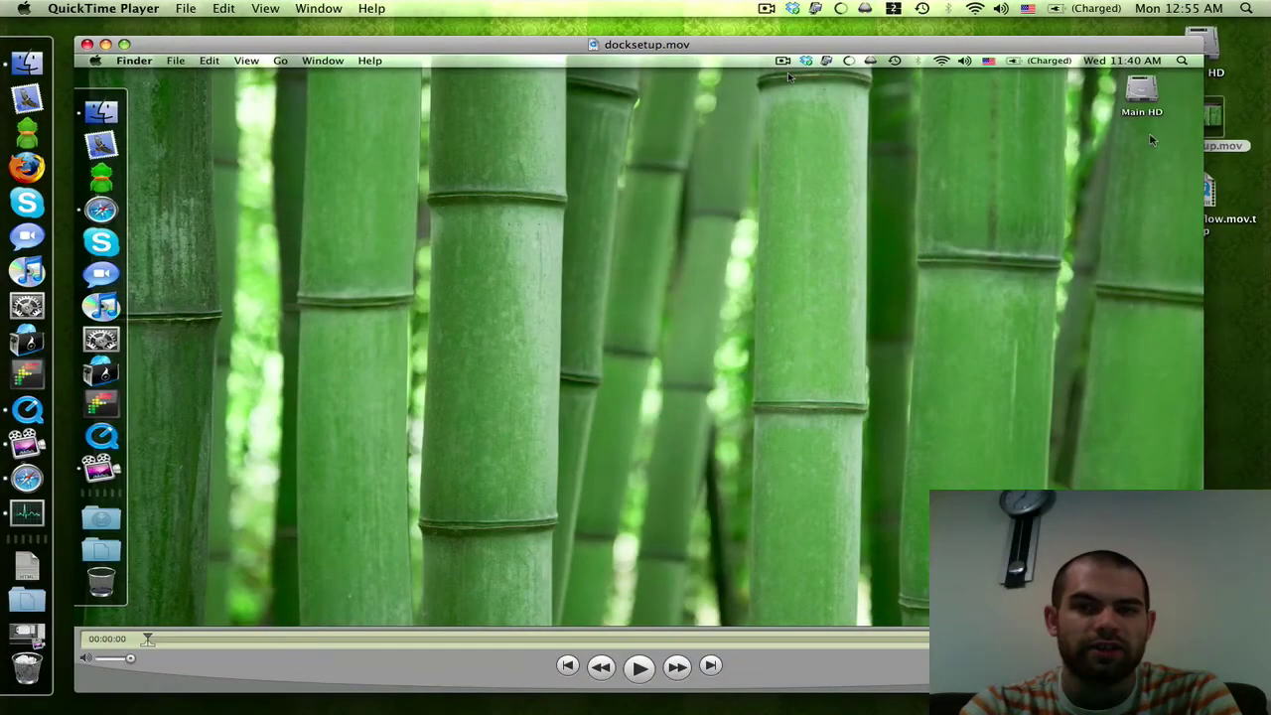
drag(600, 52, 608, 42)
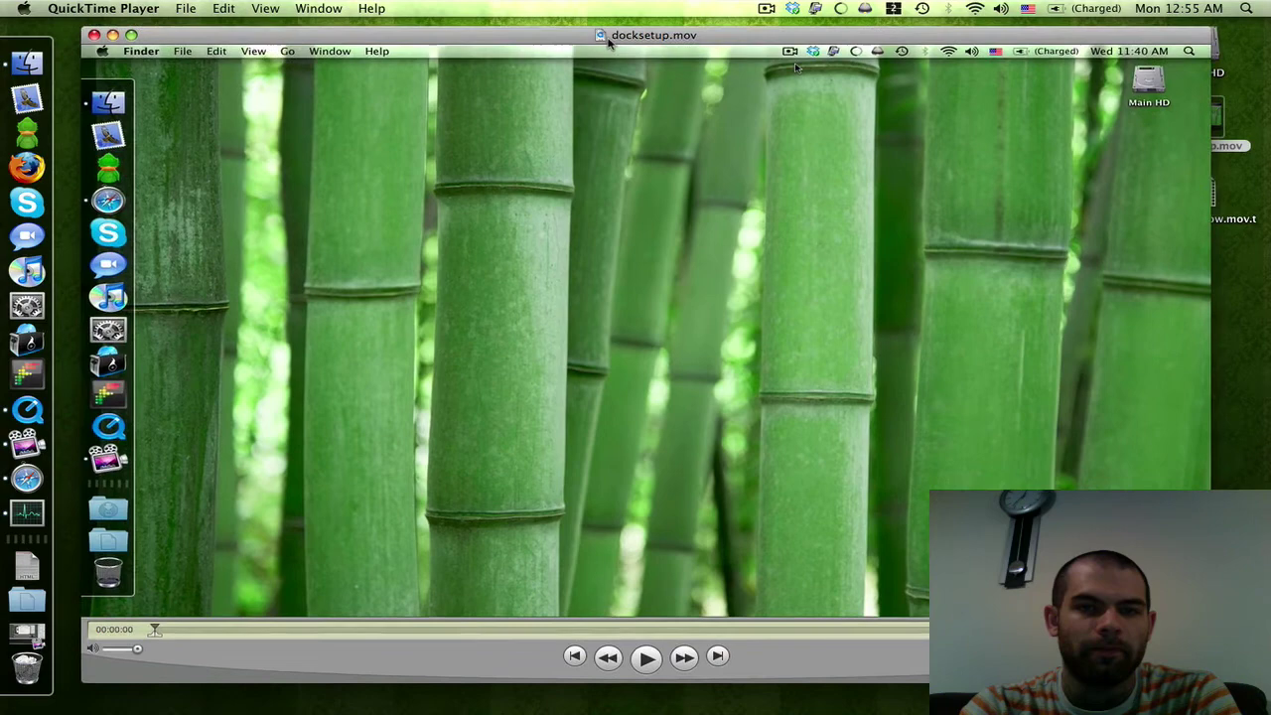
key(super+1)
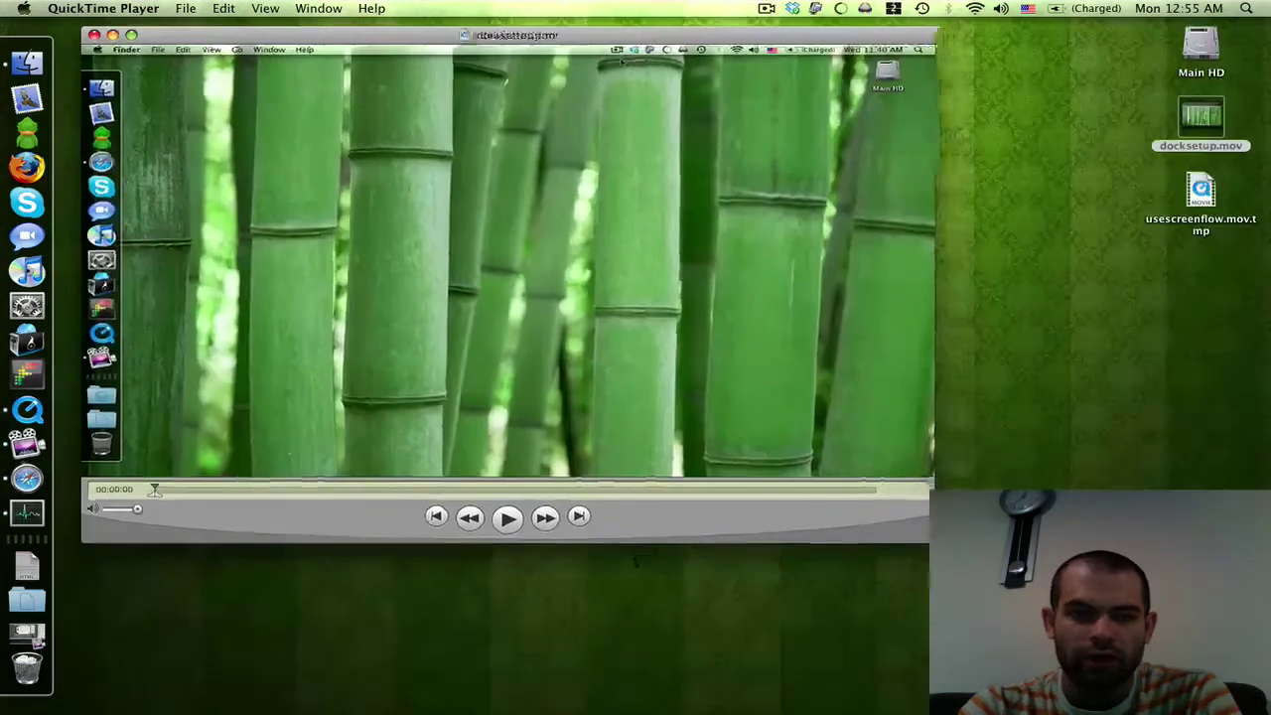
drag(926, 541, 711, 428)
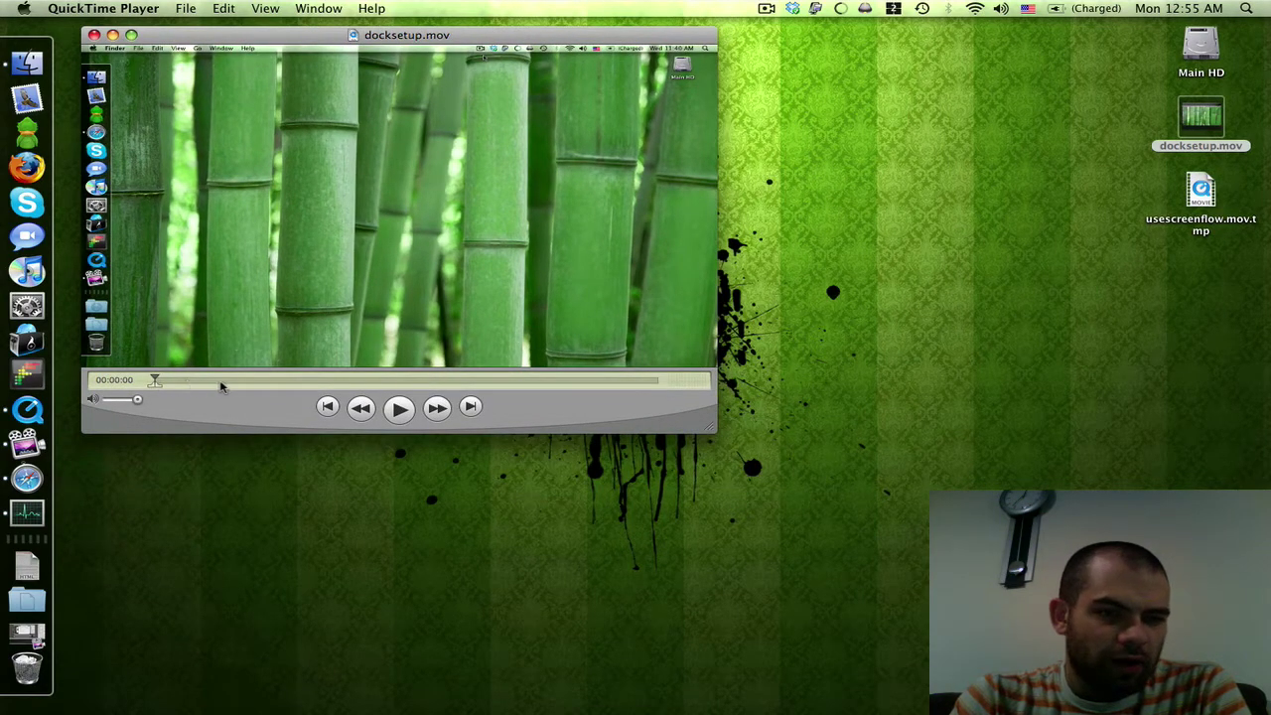
click(333, 381)
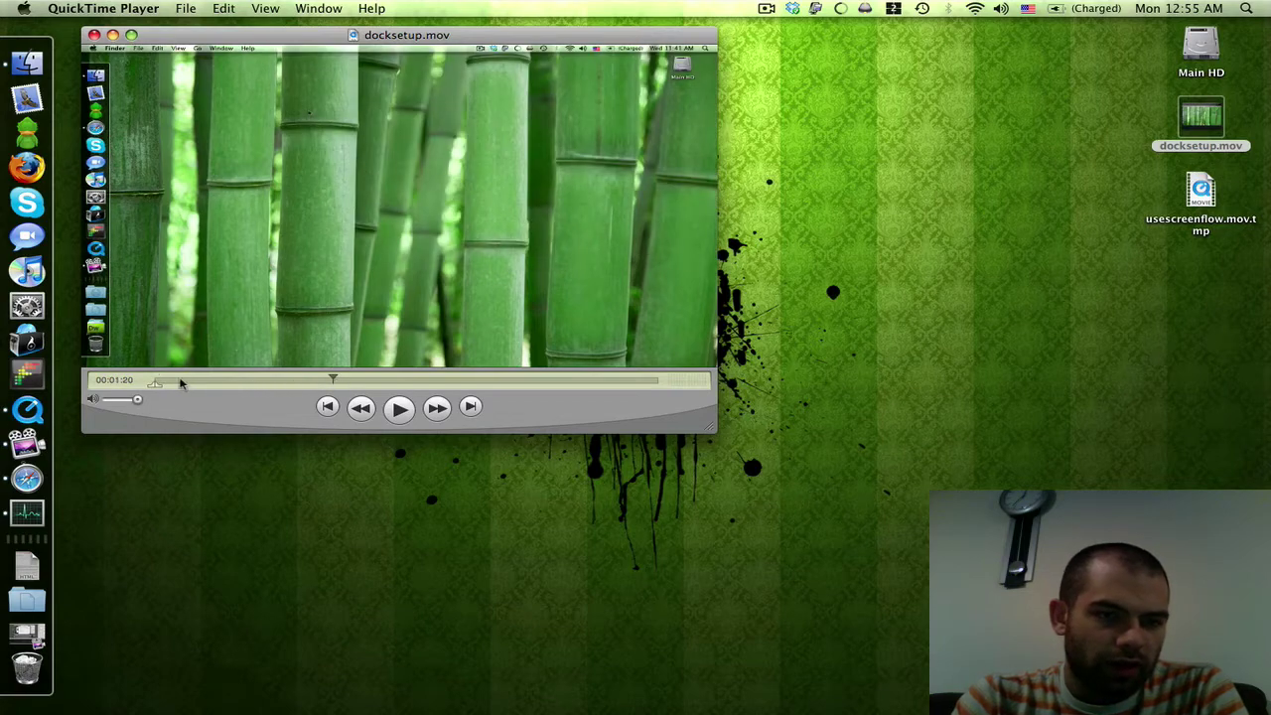
drag(179, 383, 136, 383)
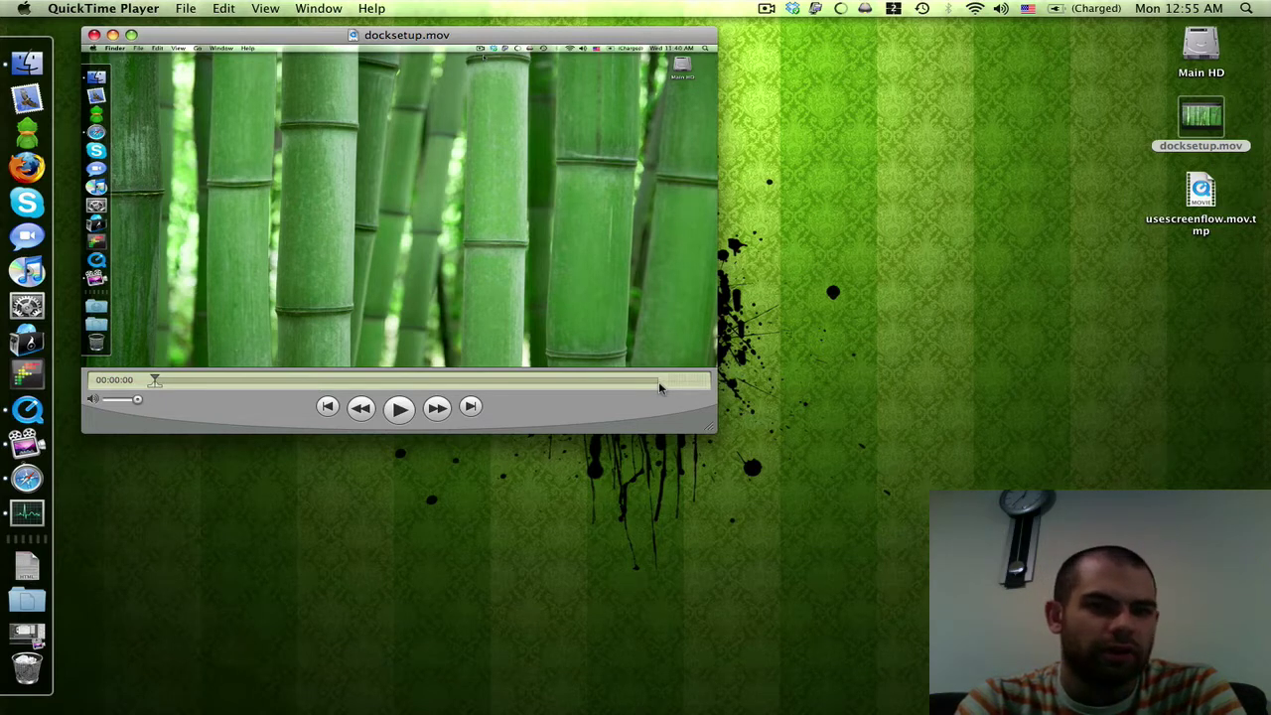
click(319, 8)
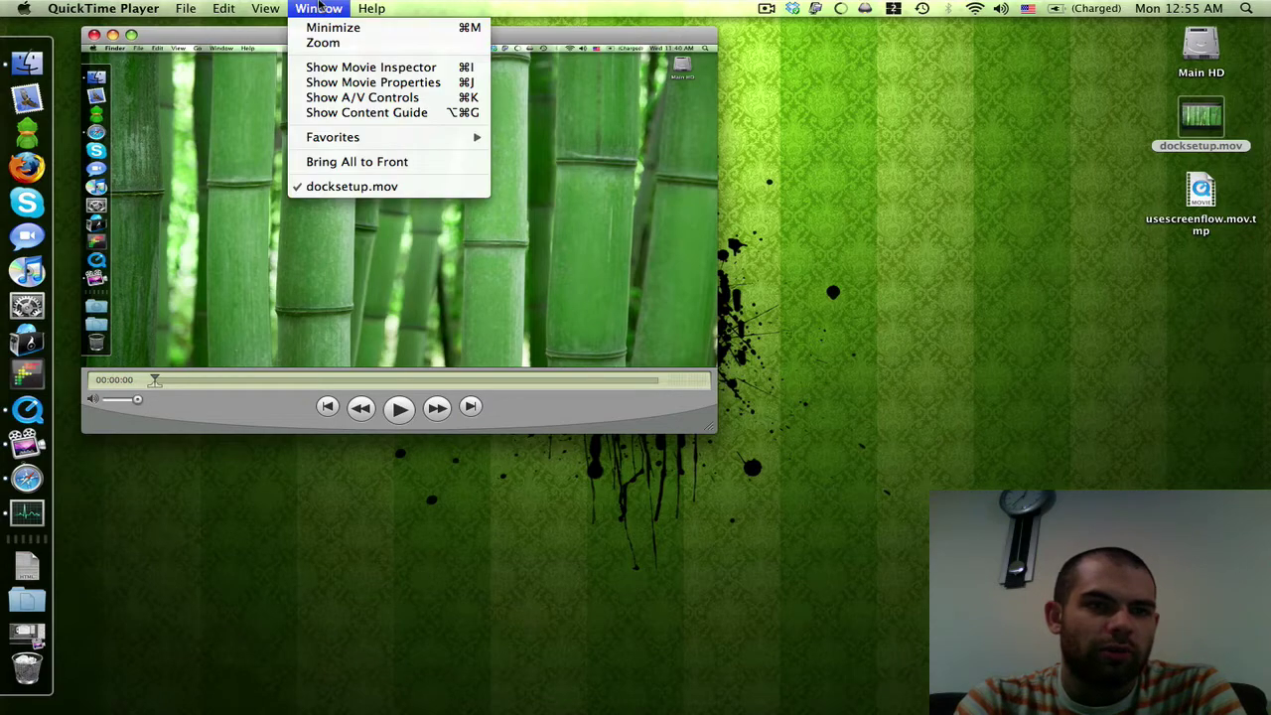
click(337, 83)
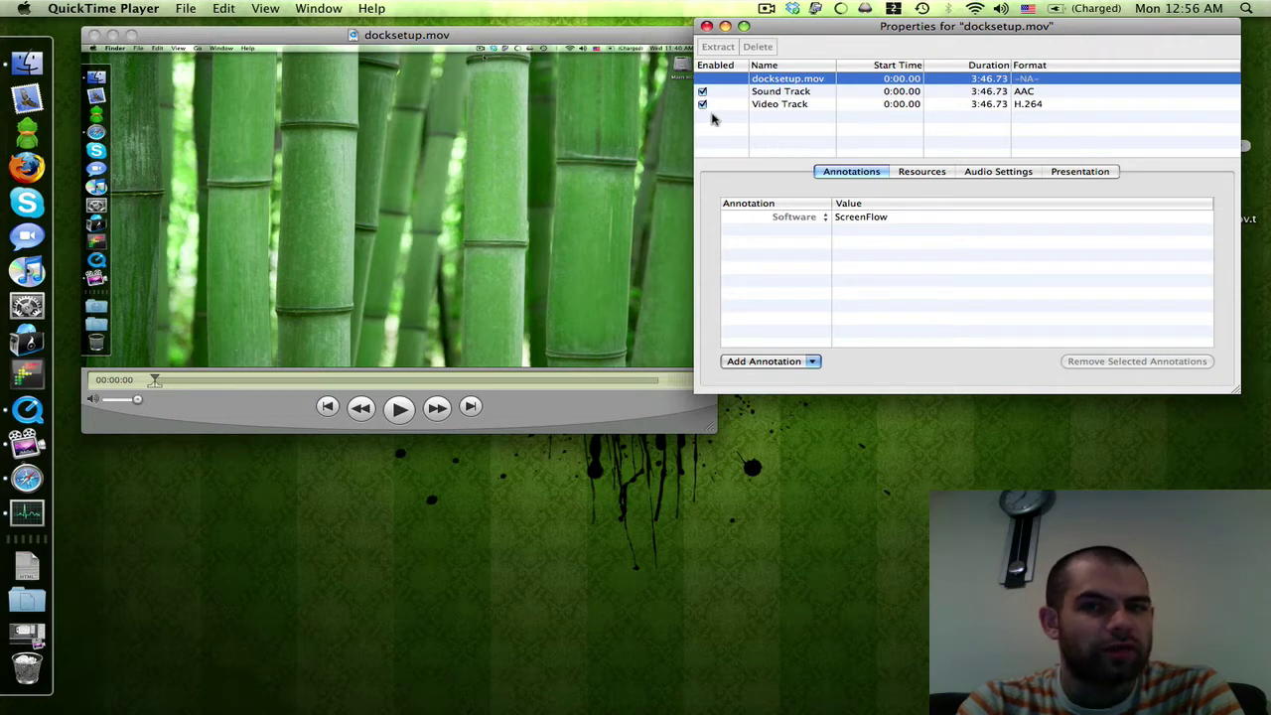
click(945, 174)
click(986, 173)
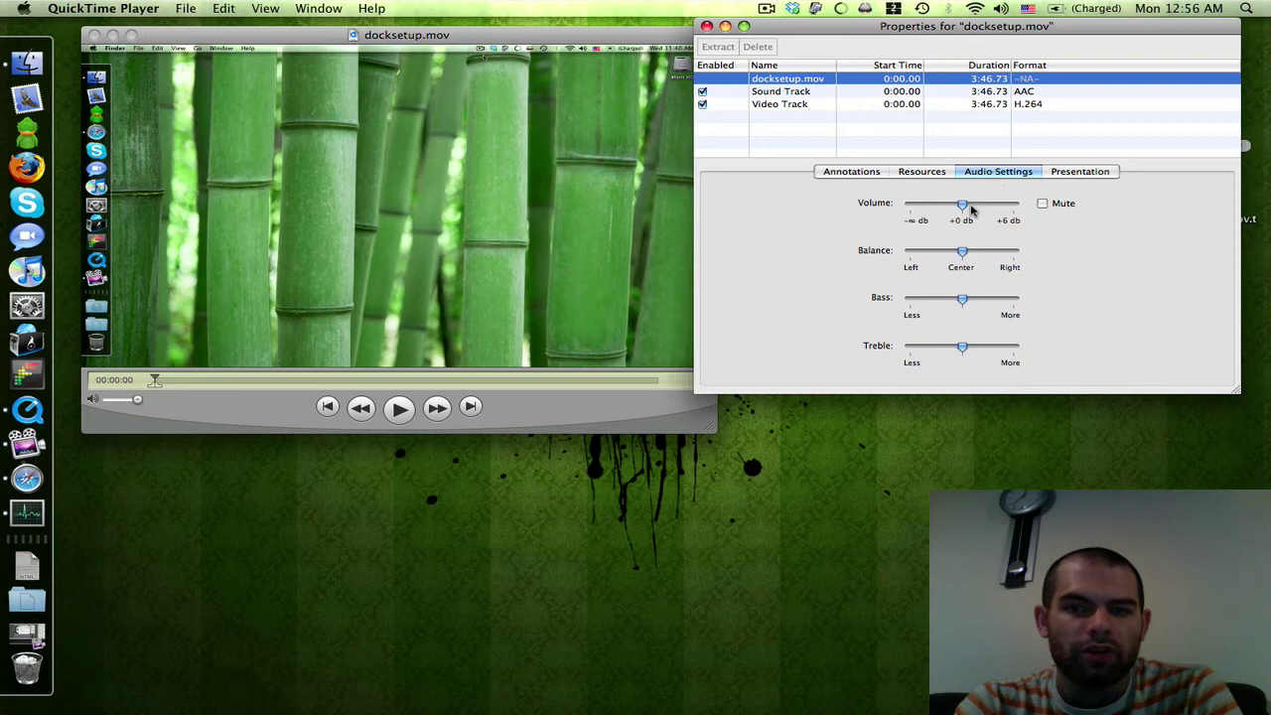
mouse_move(960, 206)
mouse_down()
mouse_move(986, 207)
mouse_move(921, 207)
mouse_move(1012, 205)
mouse_move(905, 206)
mouse_move(965, 209)
mouse_up()
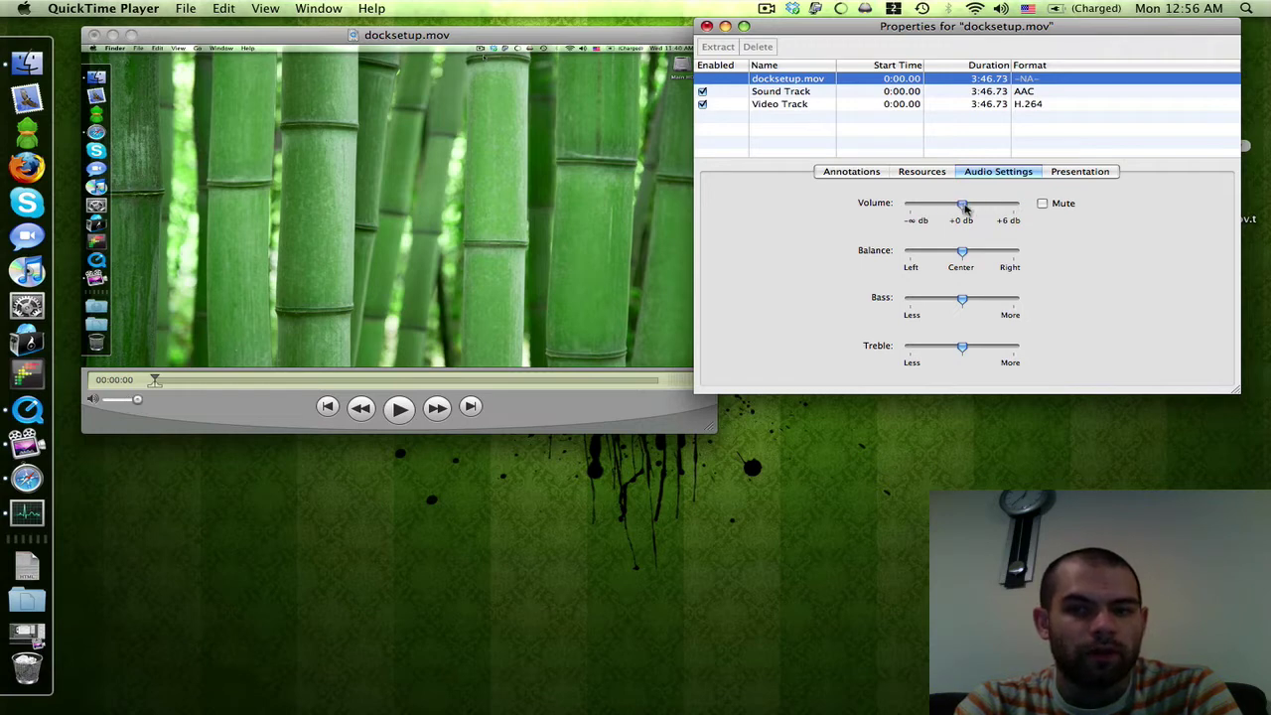
click(706, 27)
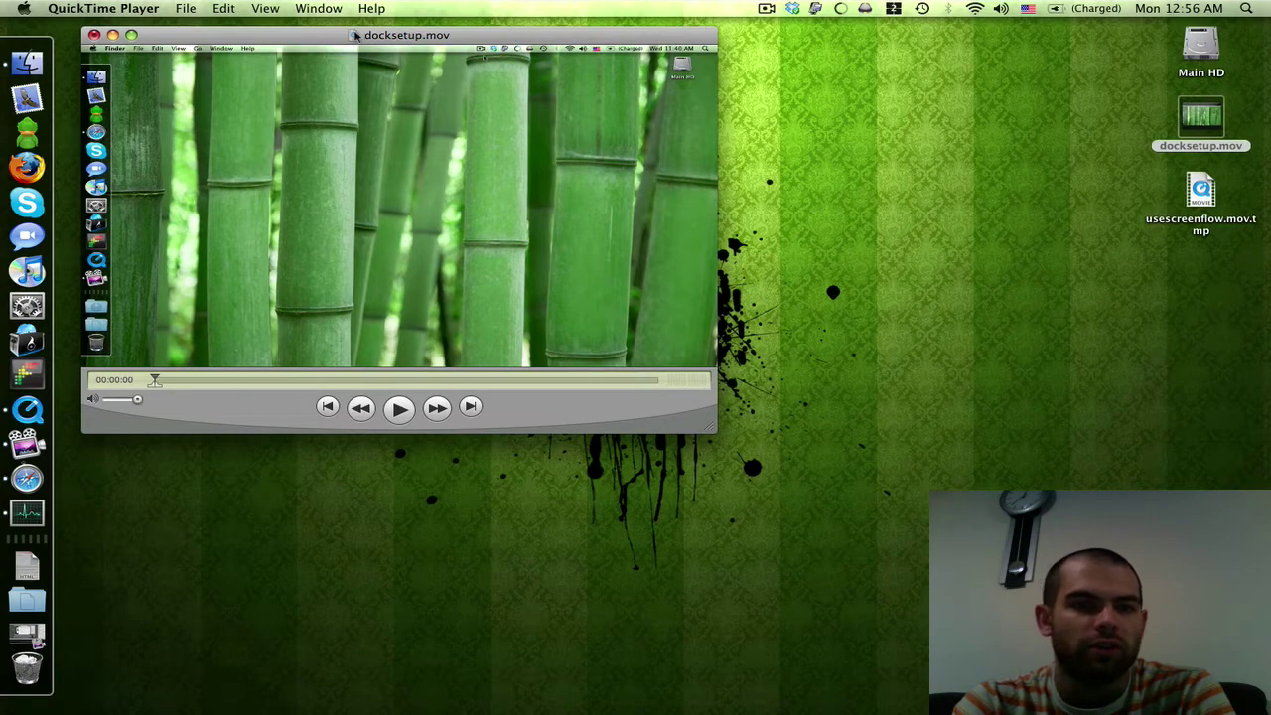
Step: Begin exporting the movie as docksetup.m4v to the Desktop using Movie to Apple TV
click(190, 9)
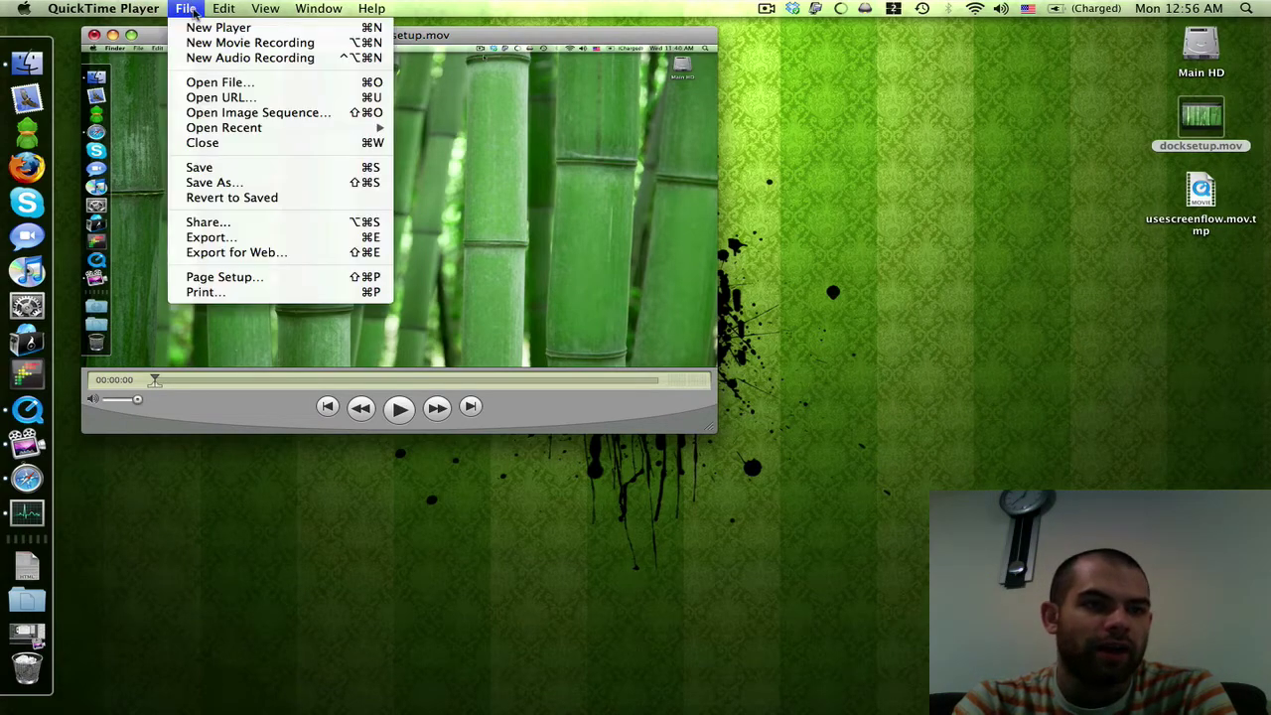
click(227, 238)
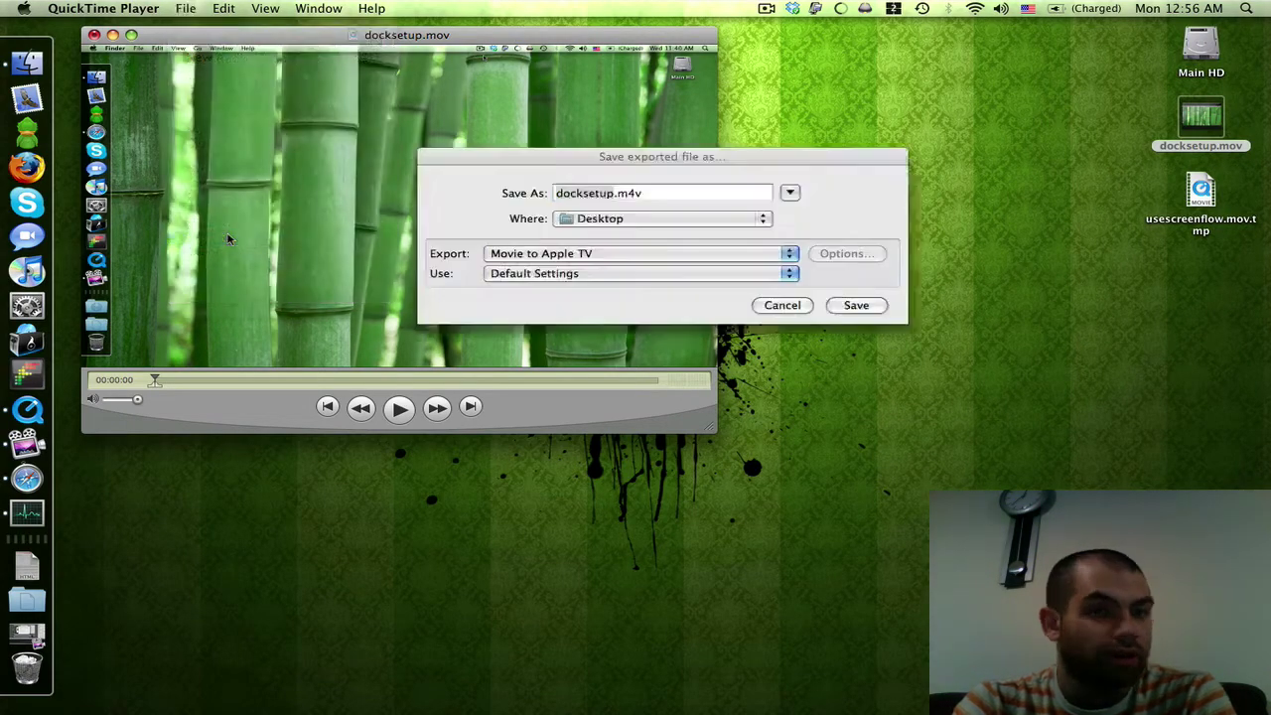
click(537, 256)
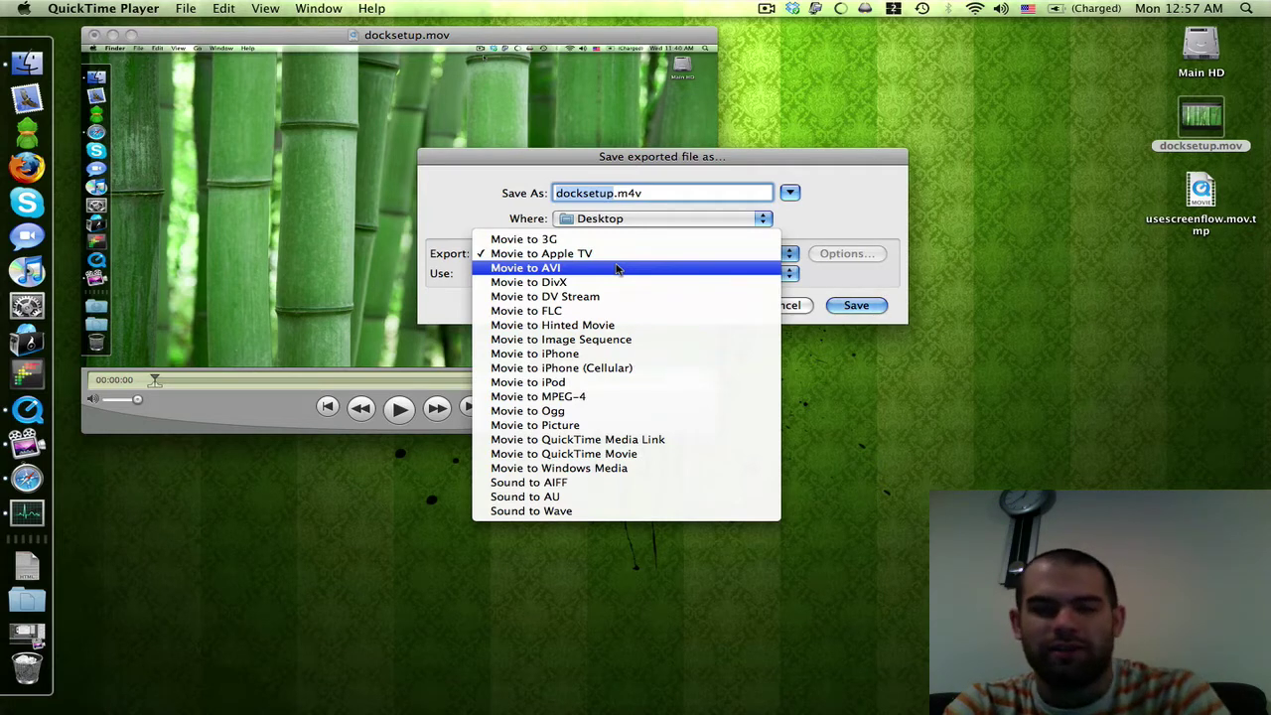
Step: Save the Movie to Apple TV export, cancel it while running, and quit QuickTime Player
click(462, 196)
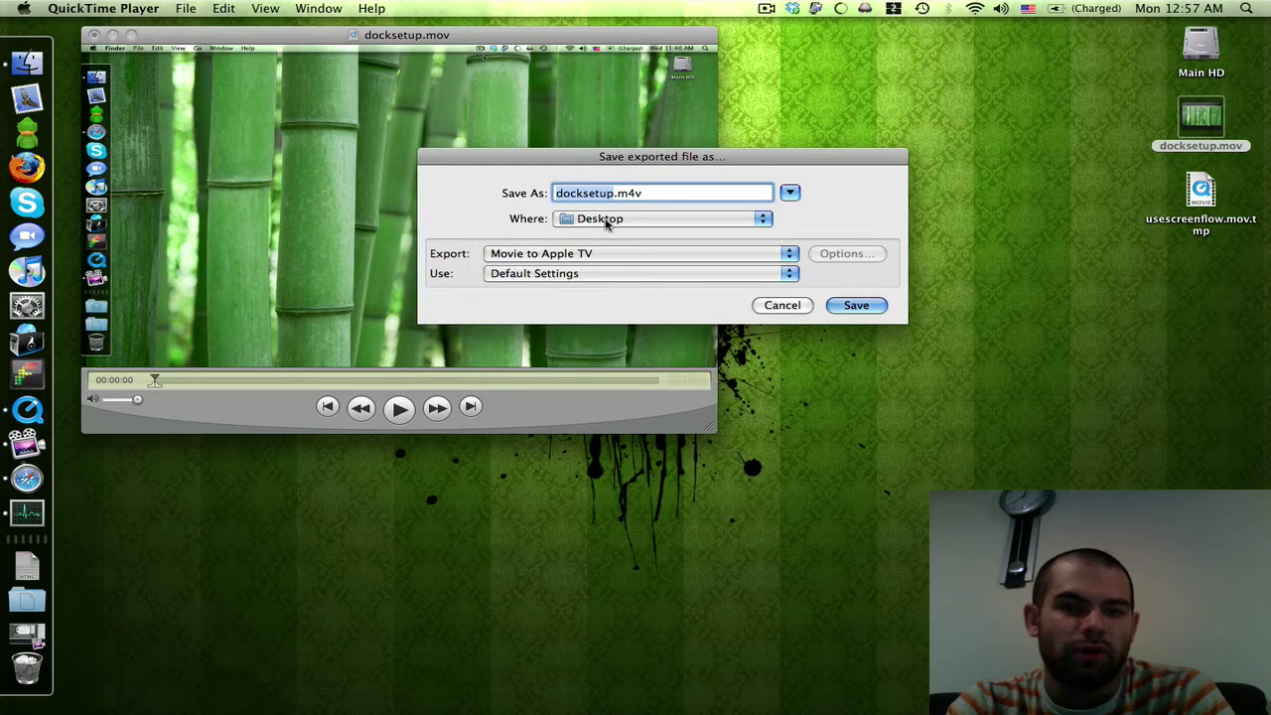
click(856, 305)
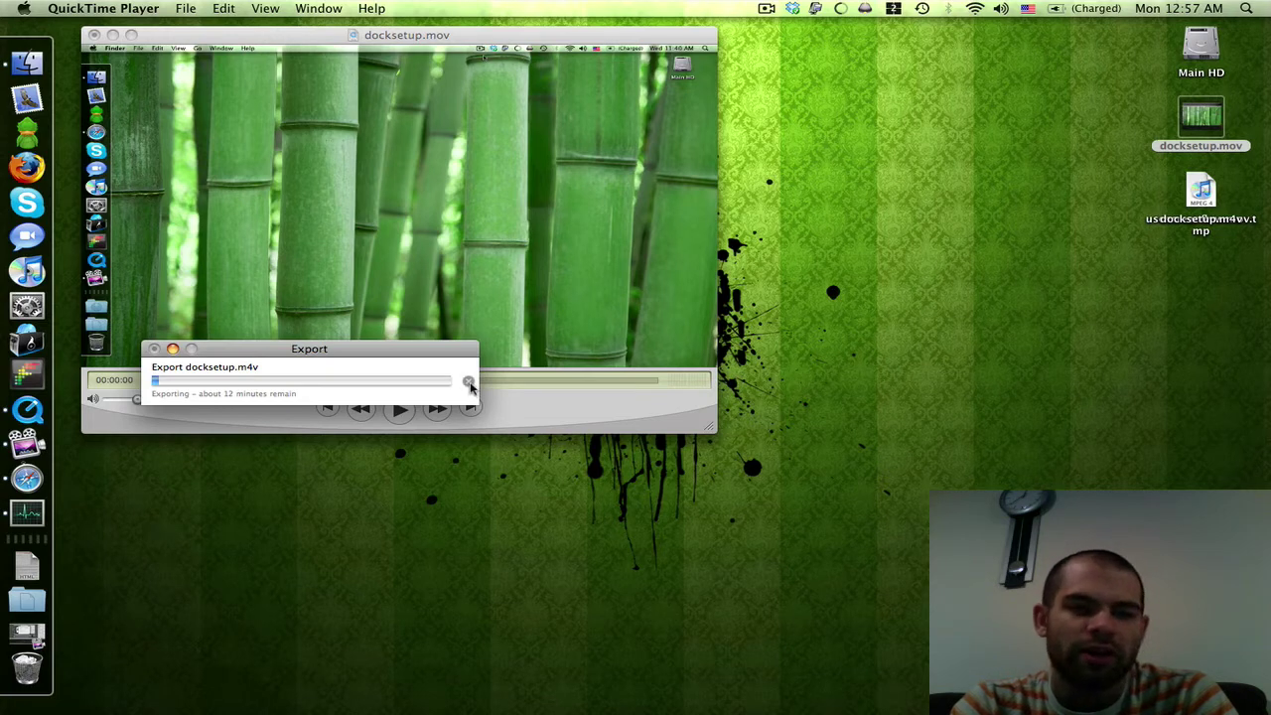
click(468, 382)
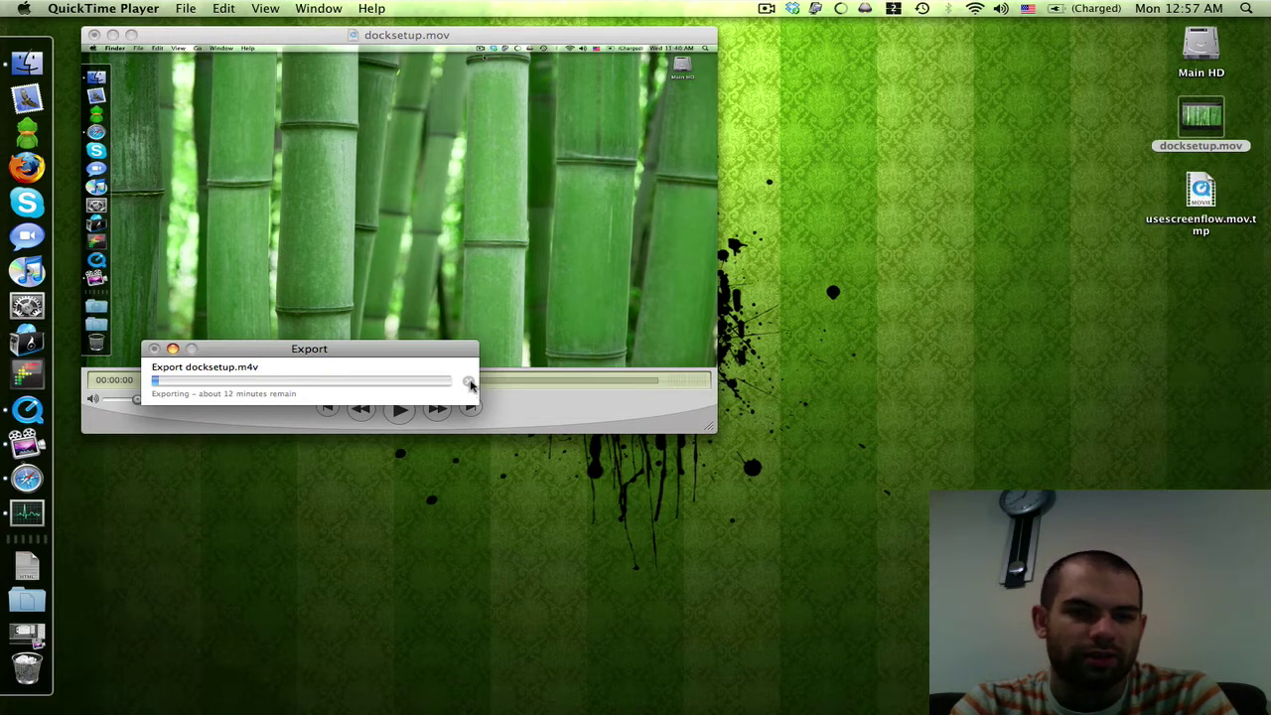
key(super+q)
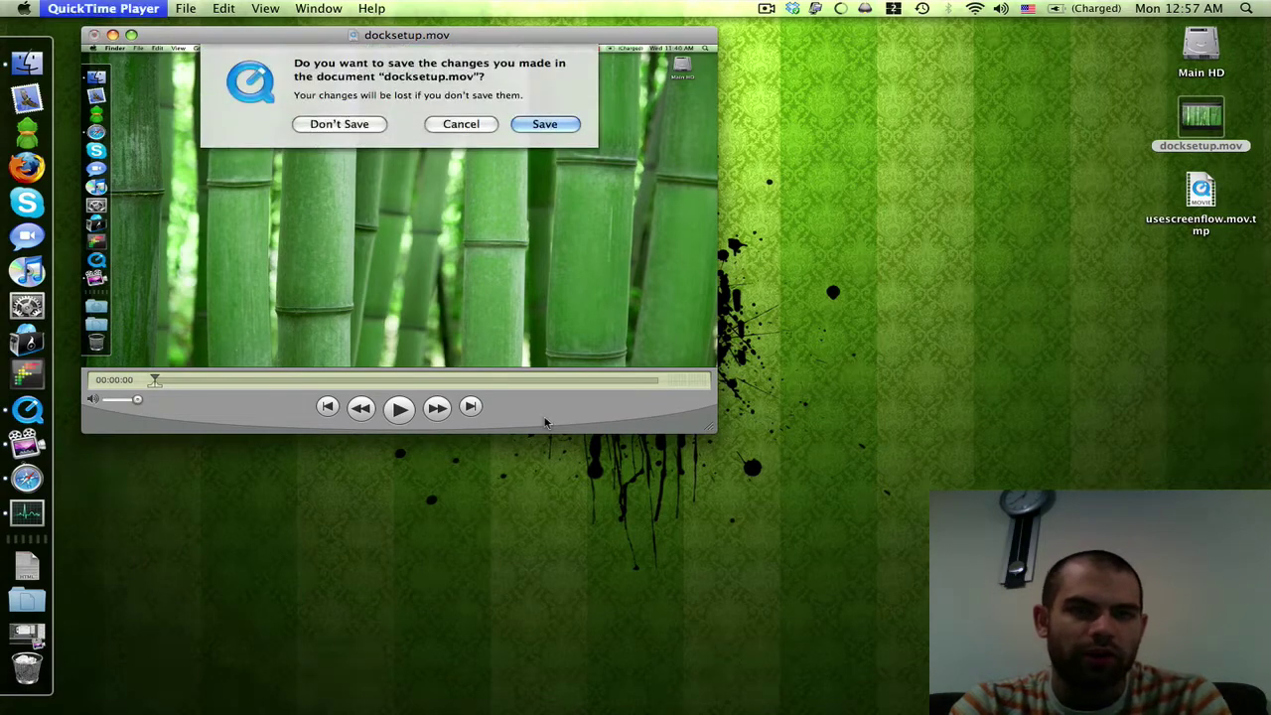
Step: Finish quitting QuickTime Player, deselect docksetup.mov, and launch VisualHub via Spotlight
click(336, 123)
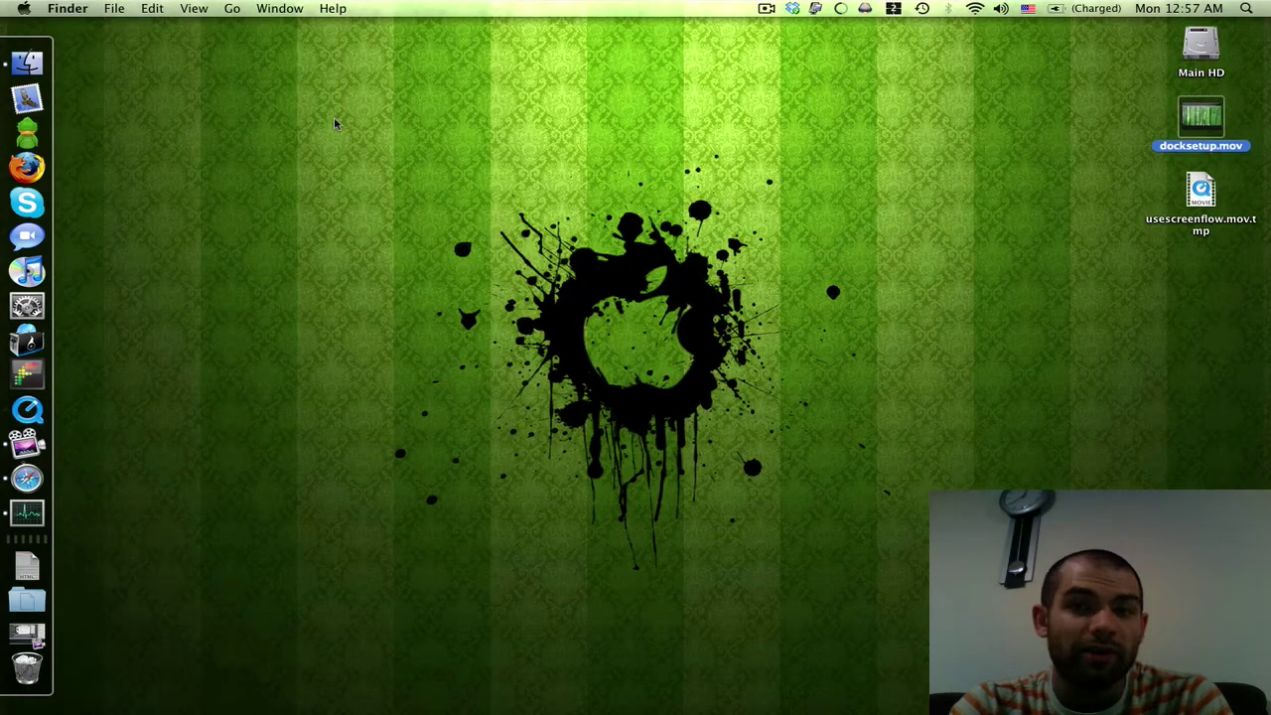
click(336, 123)
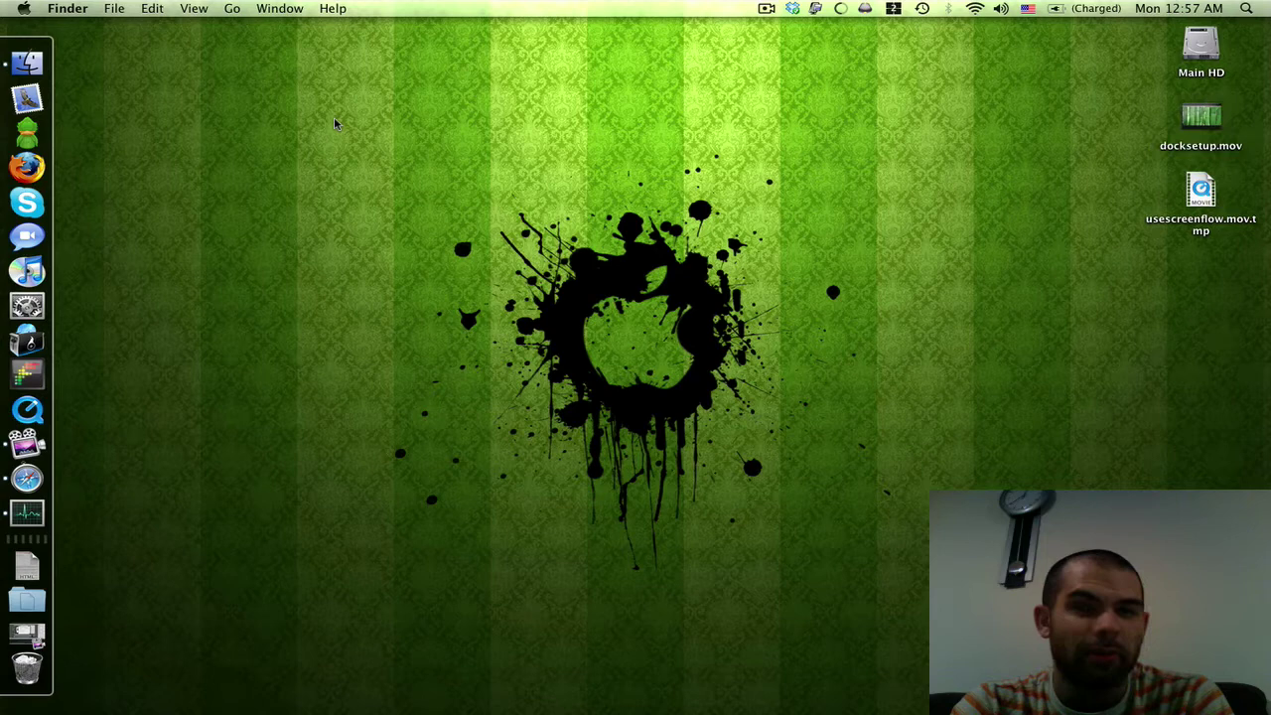
key(super+space)
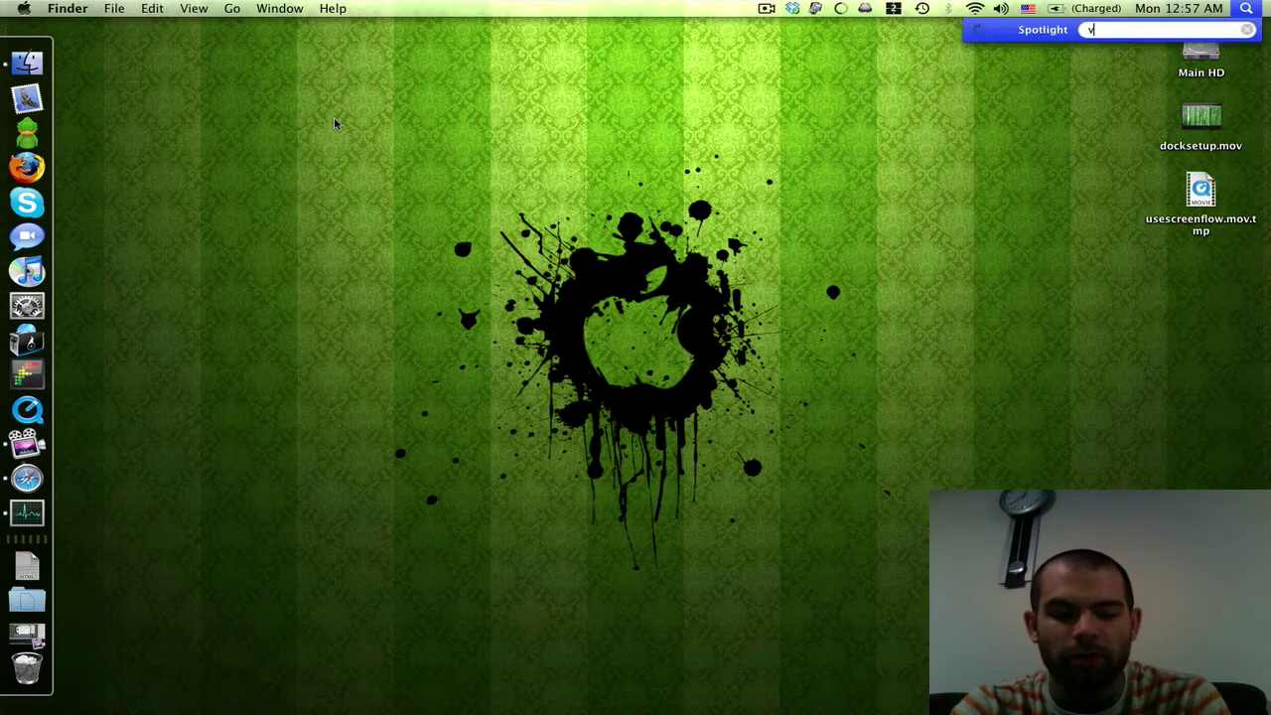
text(visua)
key(Return)
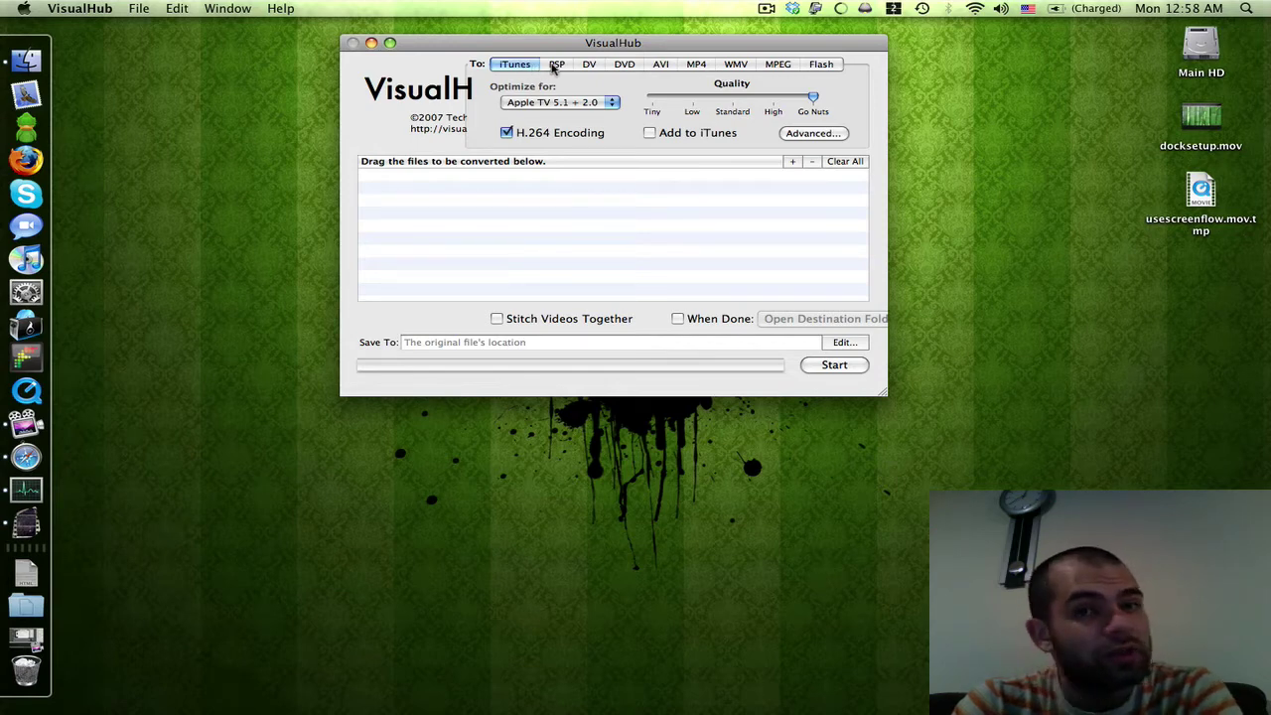
Step: Change VisualHub's output target from DVD to iTunes, optimized for Apple TV 5.1 + 2.0
click(560, 68)
click(590, 66)
click(626, 65)
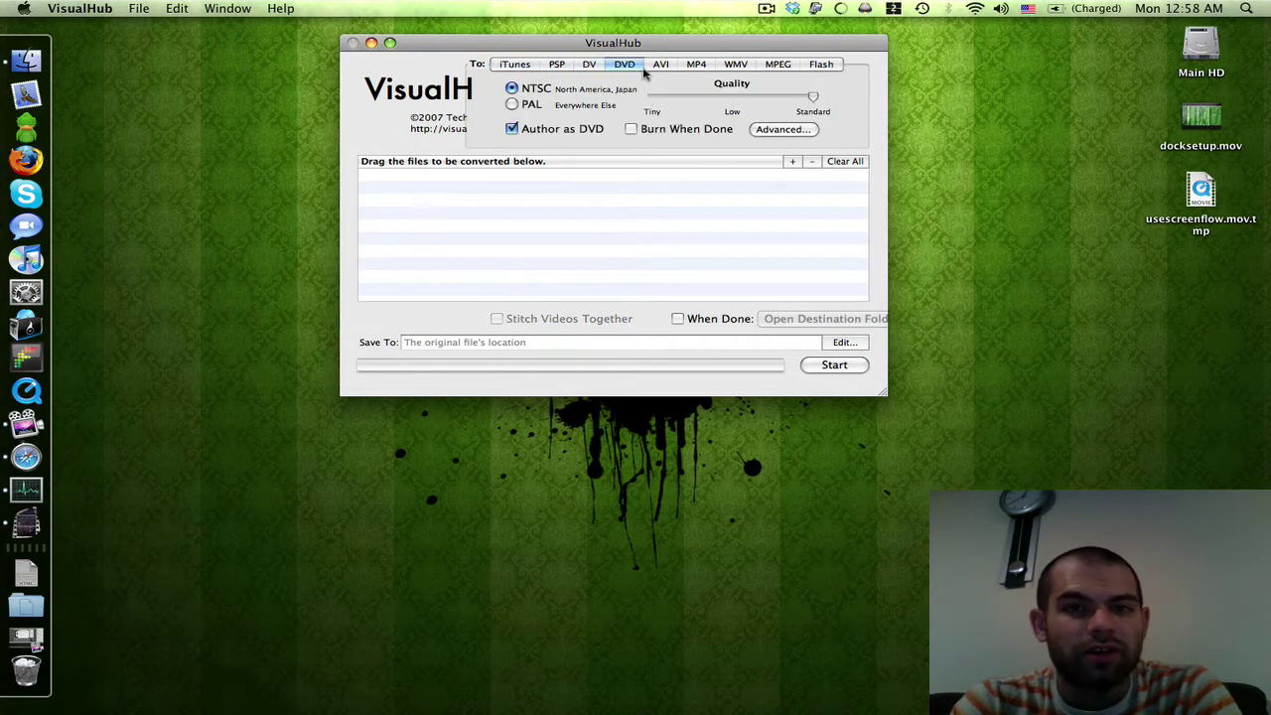
click(515, 66)
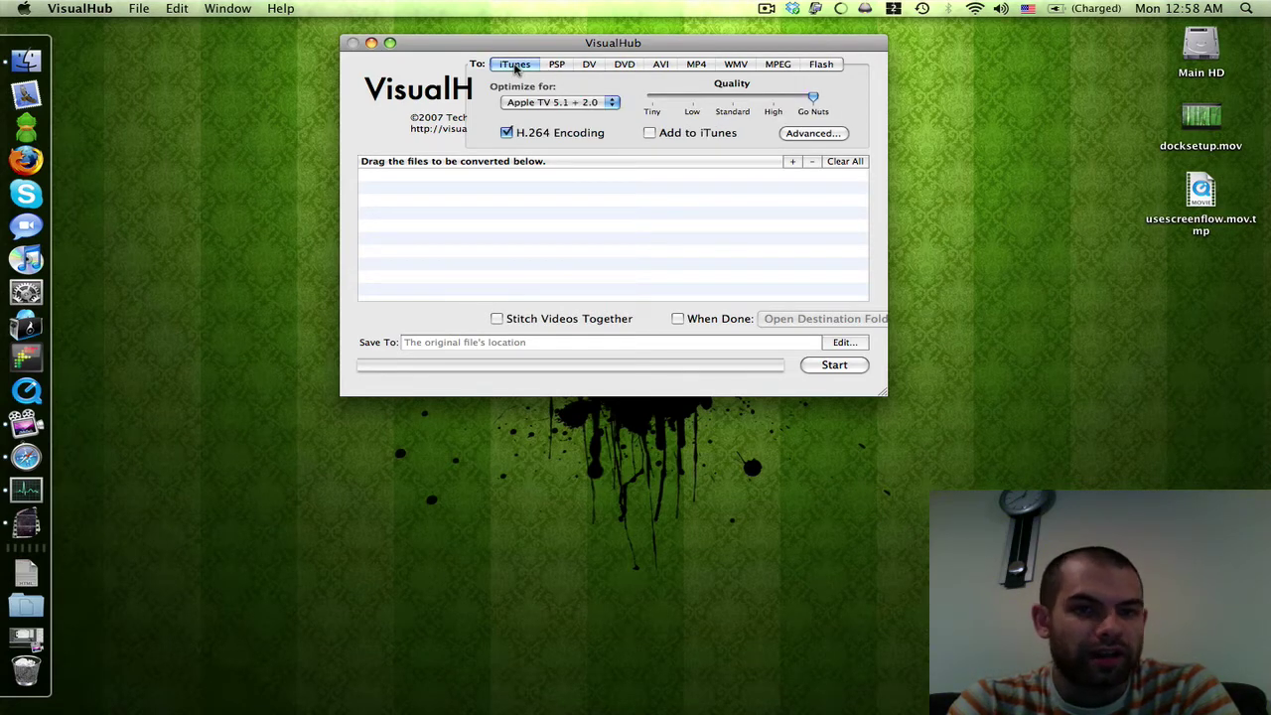
click(541, 102)
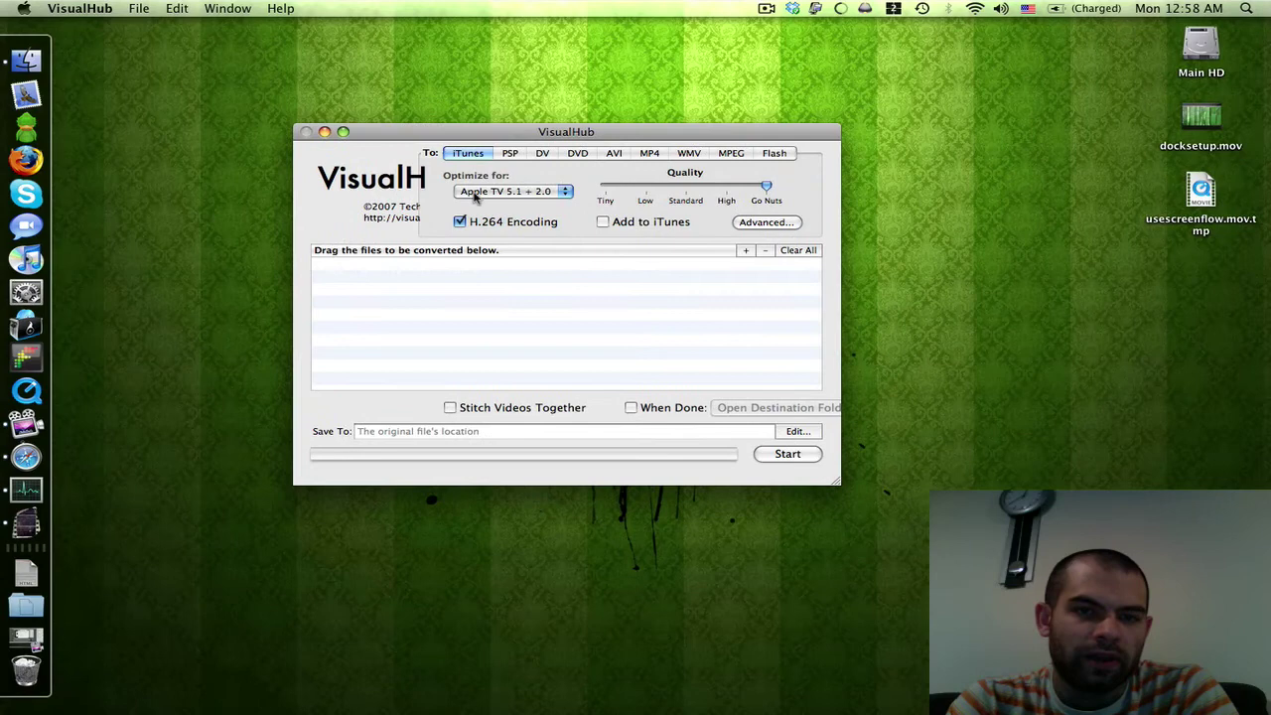
click(477, 196)
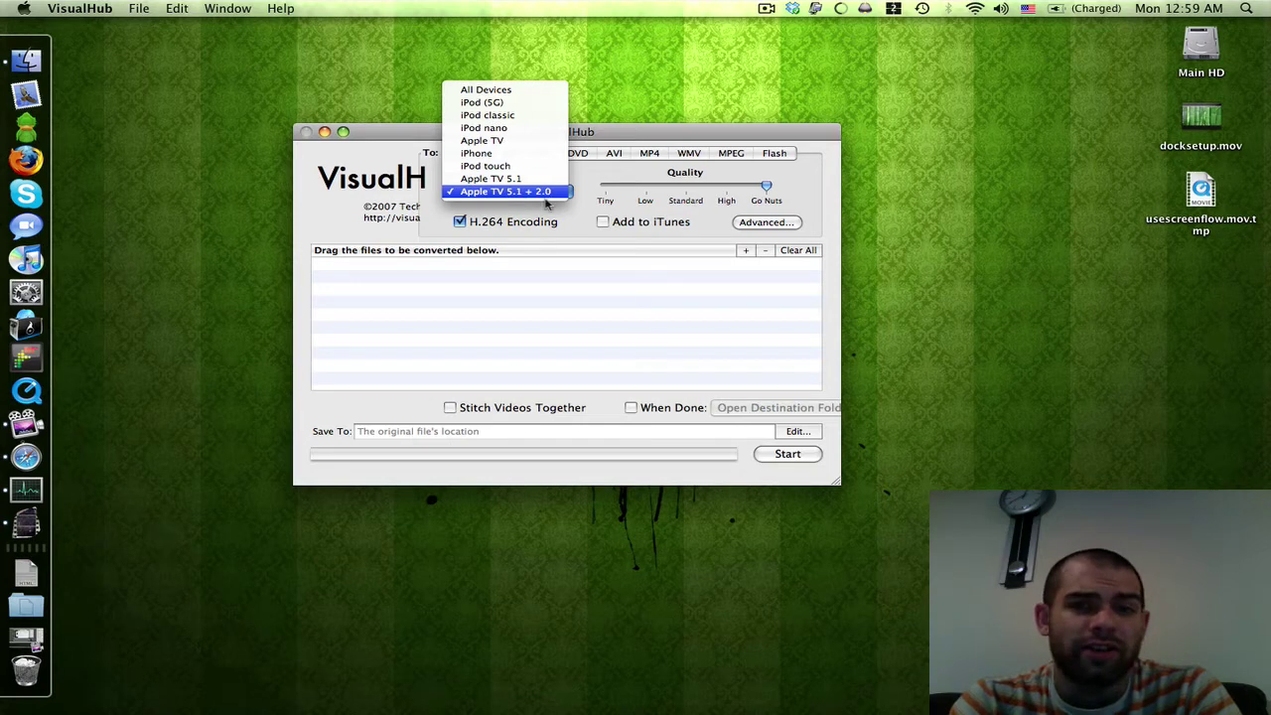
click(545, 192)
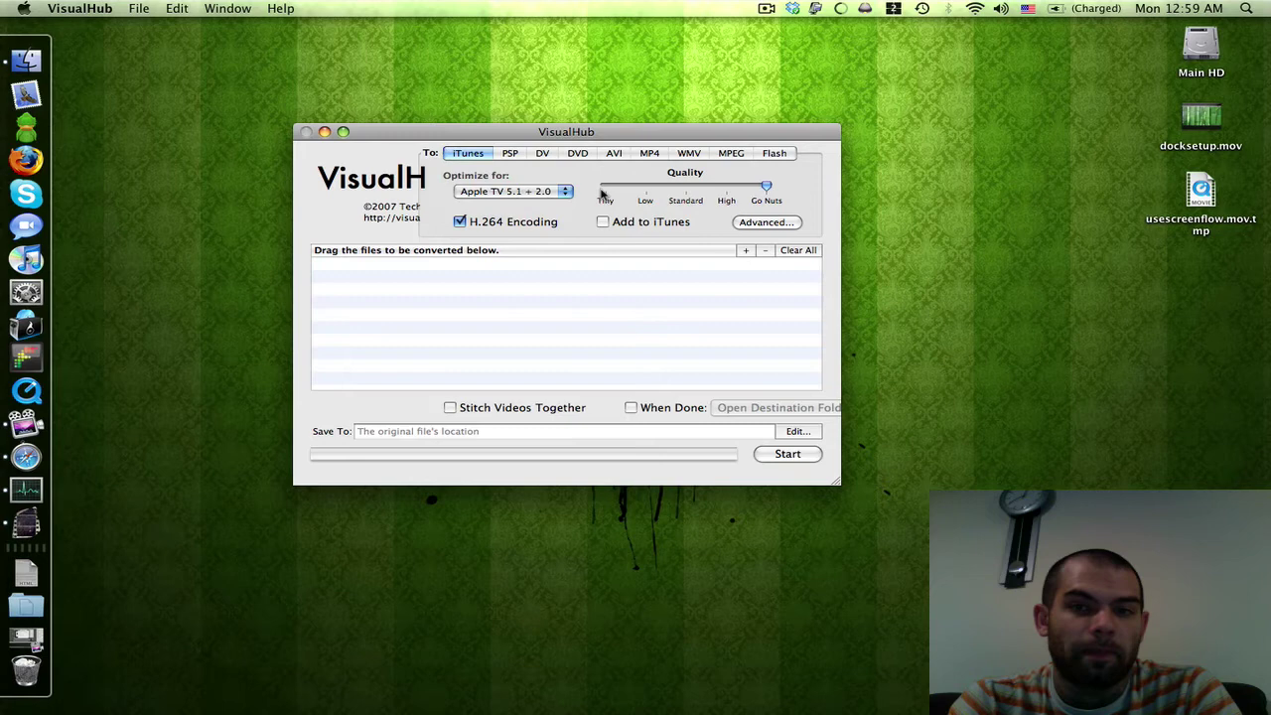
mouse_move(766, 189)
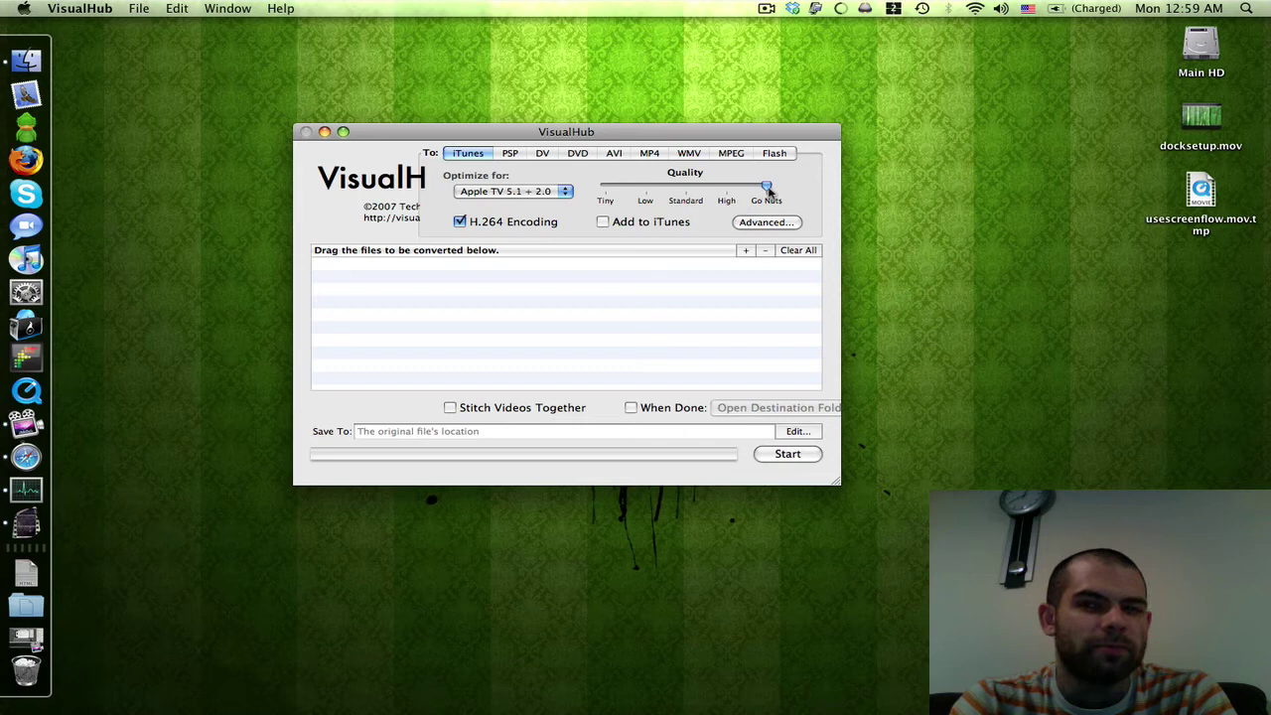
mouse_move(769, 192)
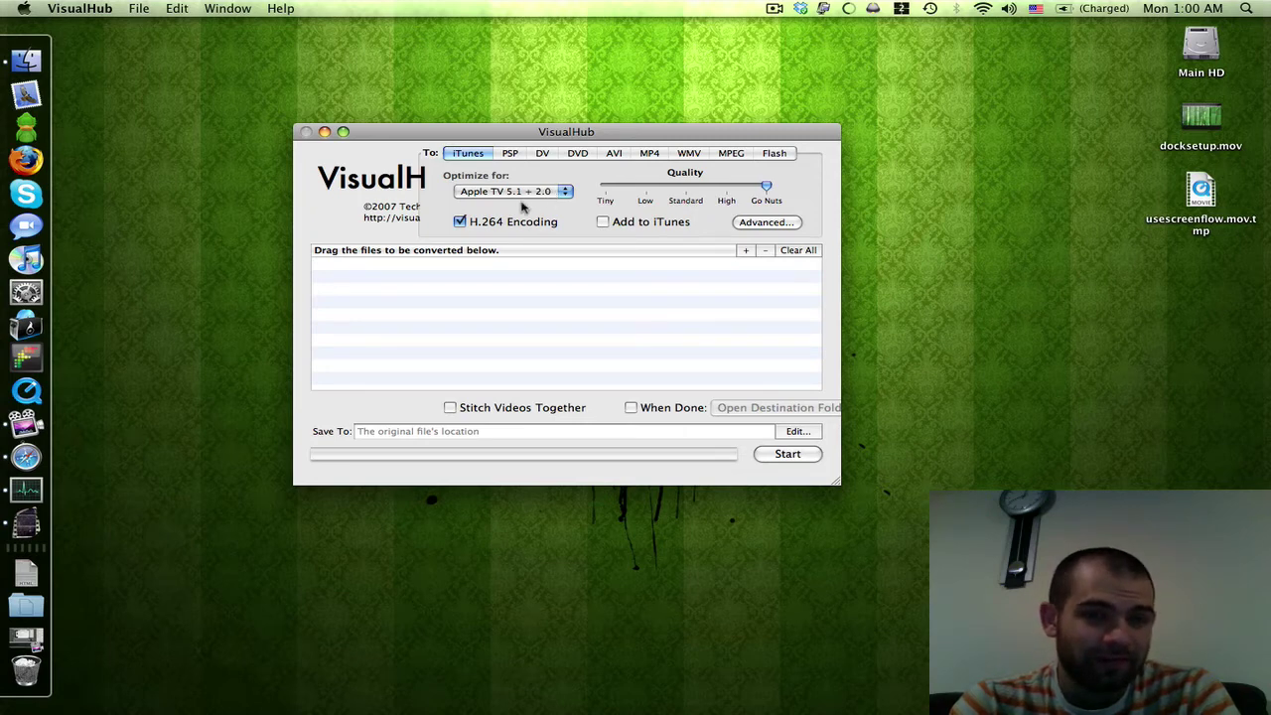
click(470, 225)
click(470, 225)
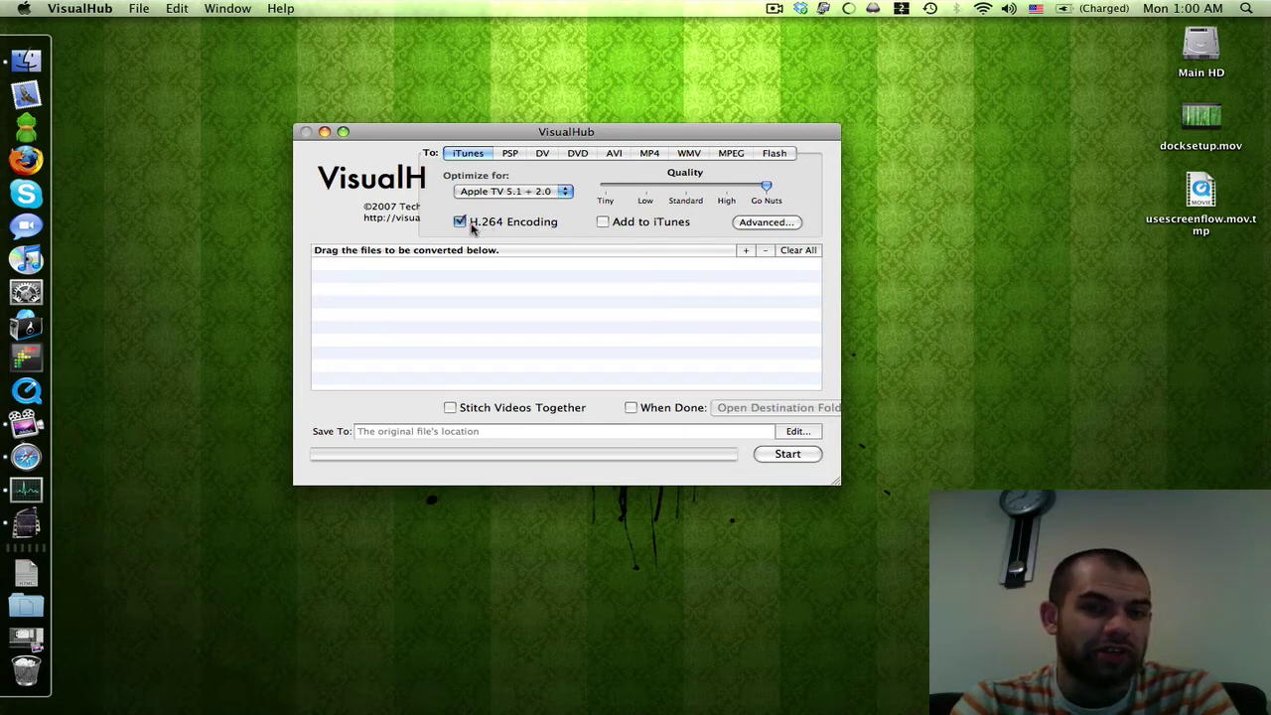
click(763, 224)
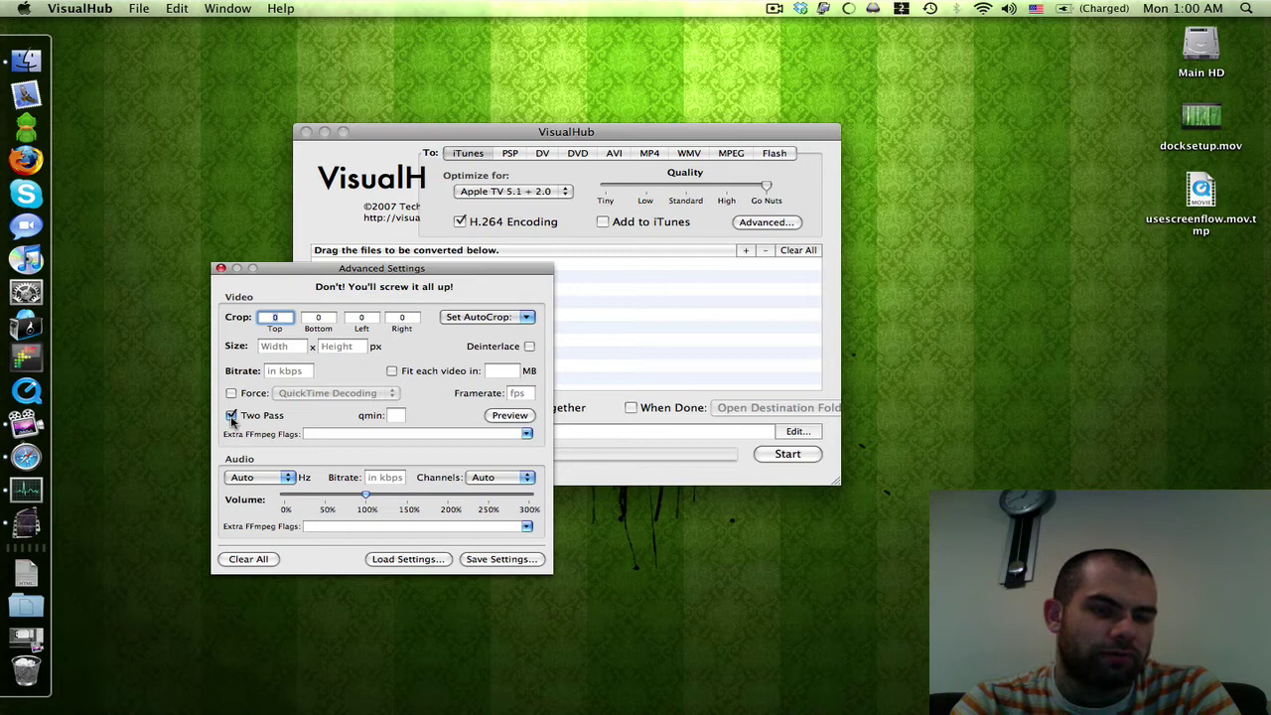
click(221, 269)
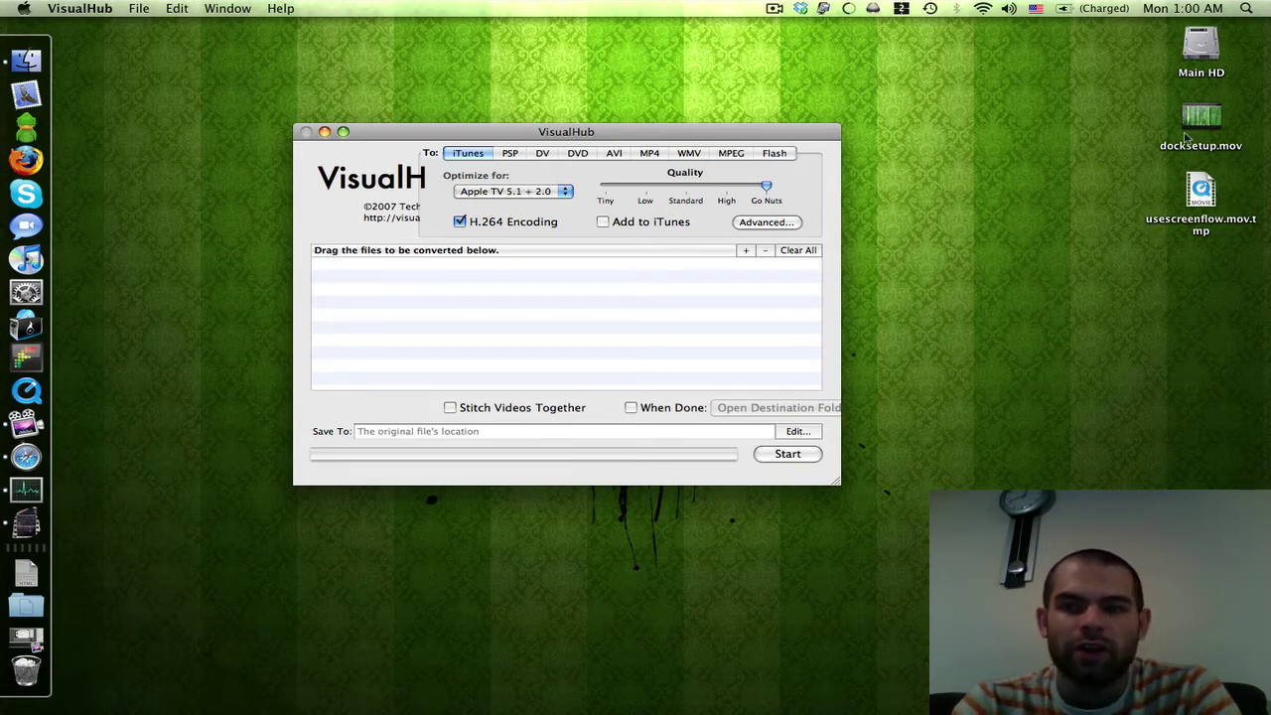
Step: Add docksetup.mov to VisualHub's list, start the conversion, cancel it, and dismiss the message
drag(1204, 119, 670, 342)
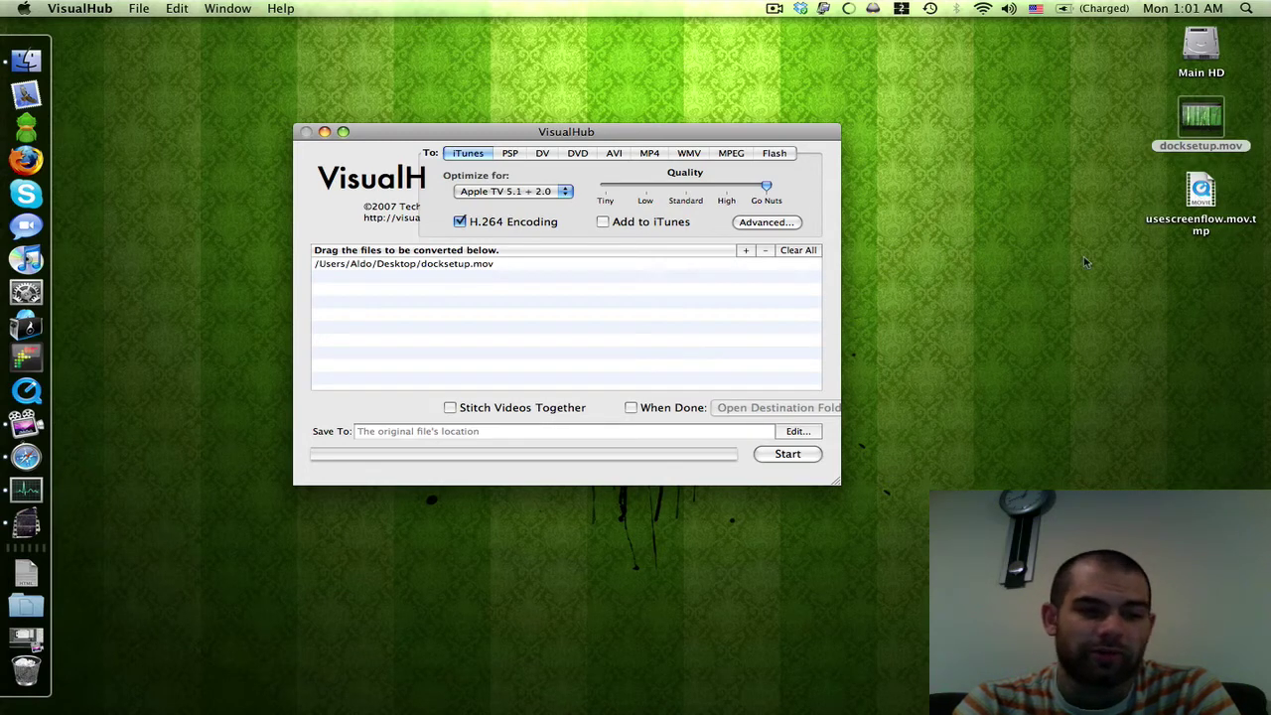
click(1201, 196)
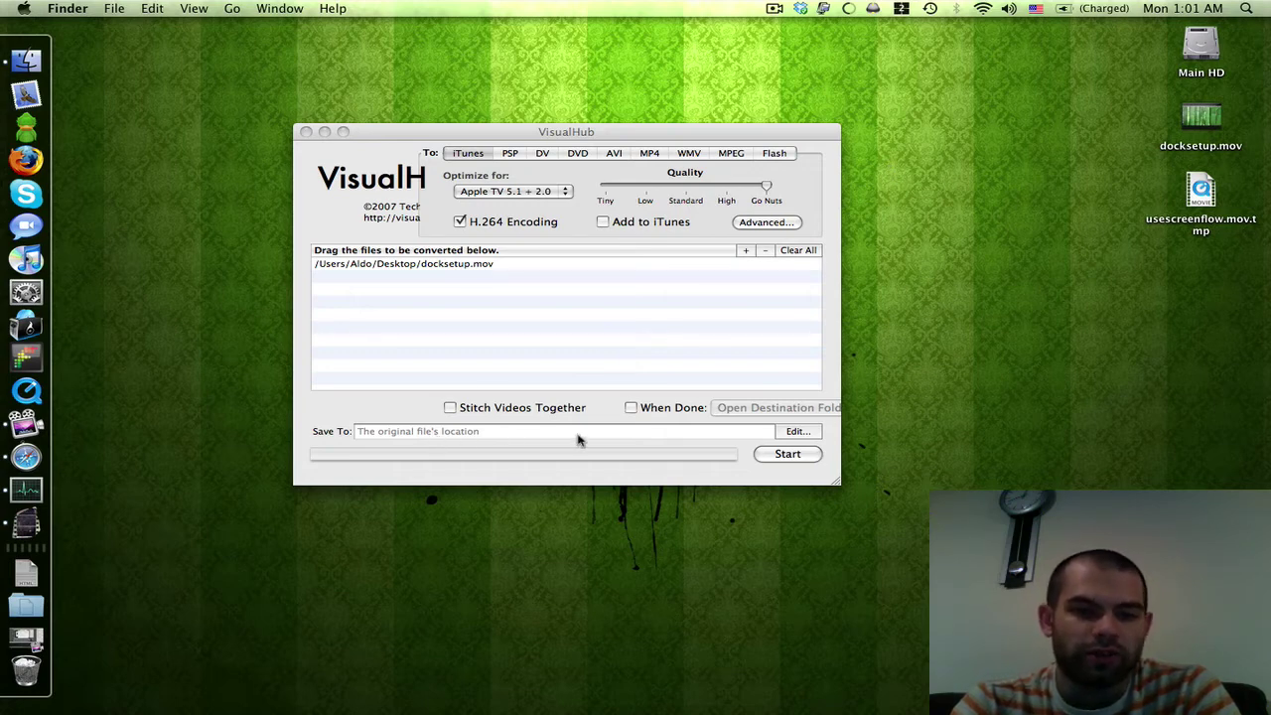
click(785, 455)
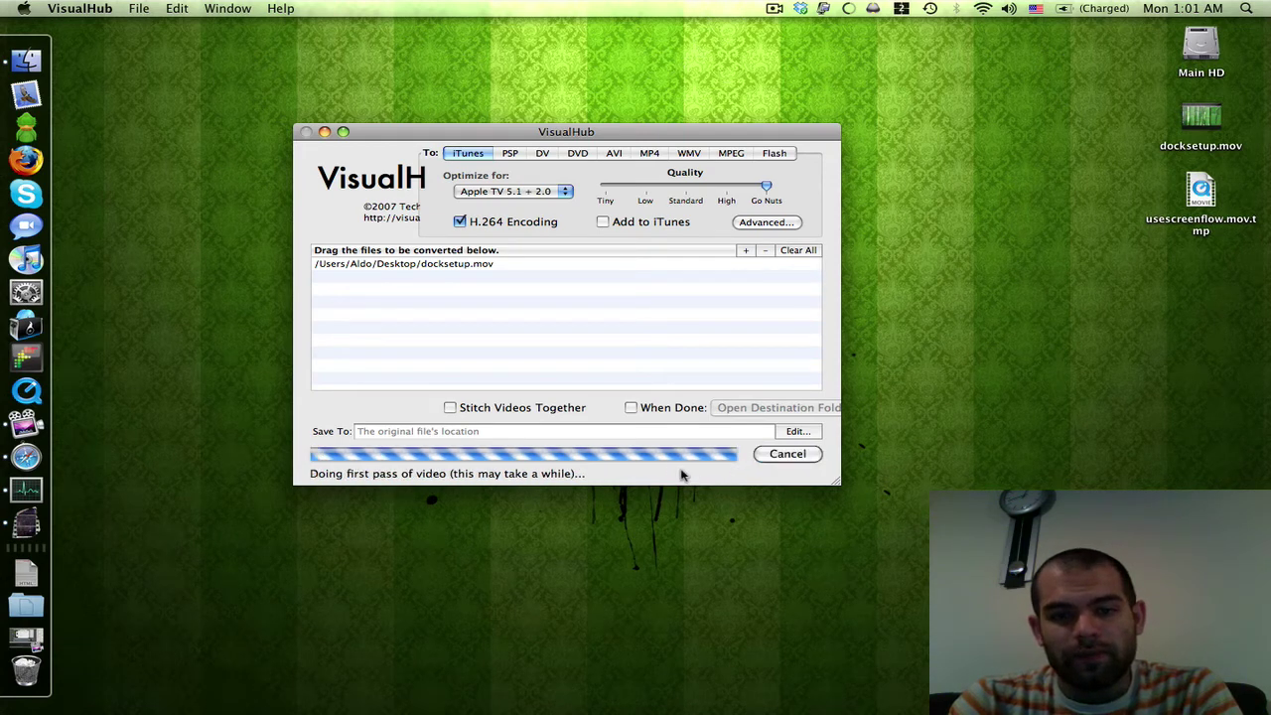
click(789, 455)
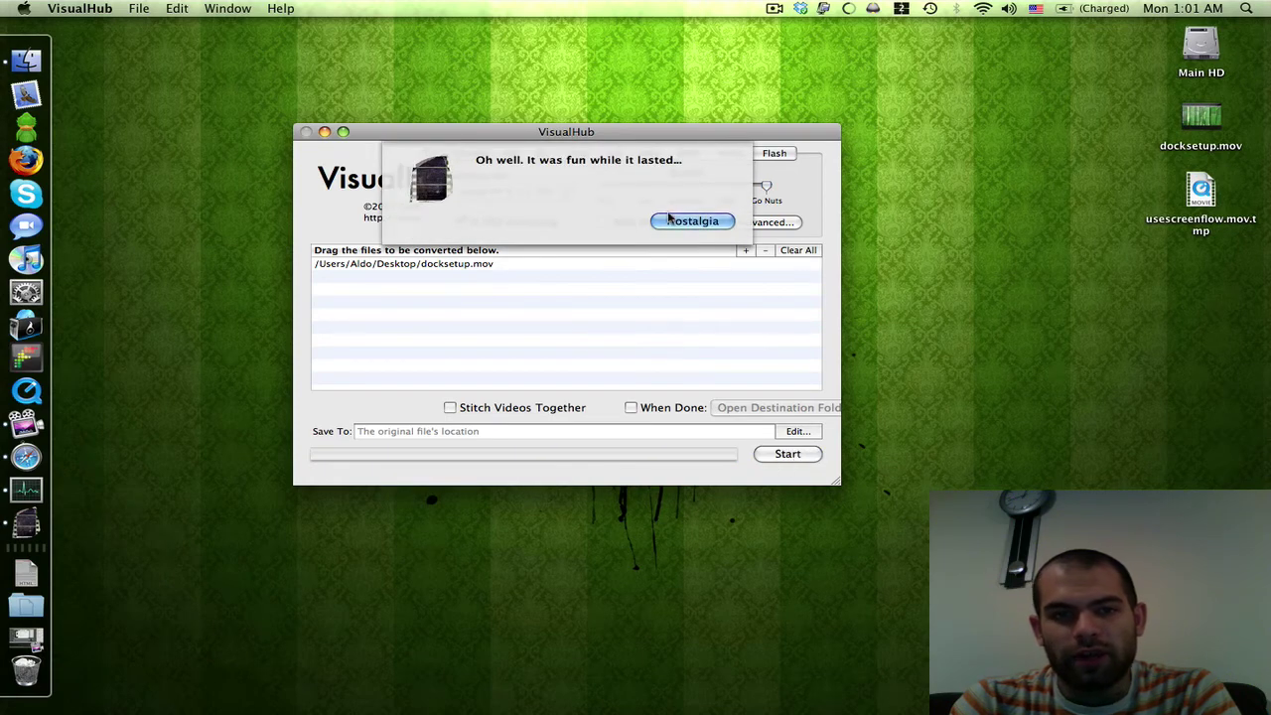
click(671, 221)
Step: Quit VisualHub, launch Activity Monitor, and force quit the vh131ffmpeg process
key(super+q)
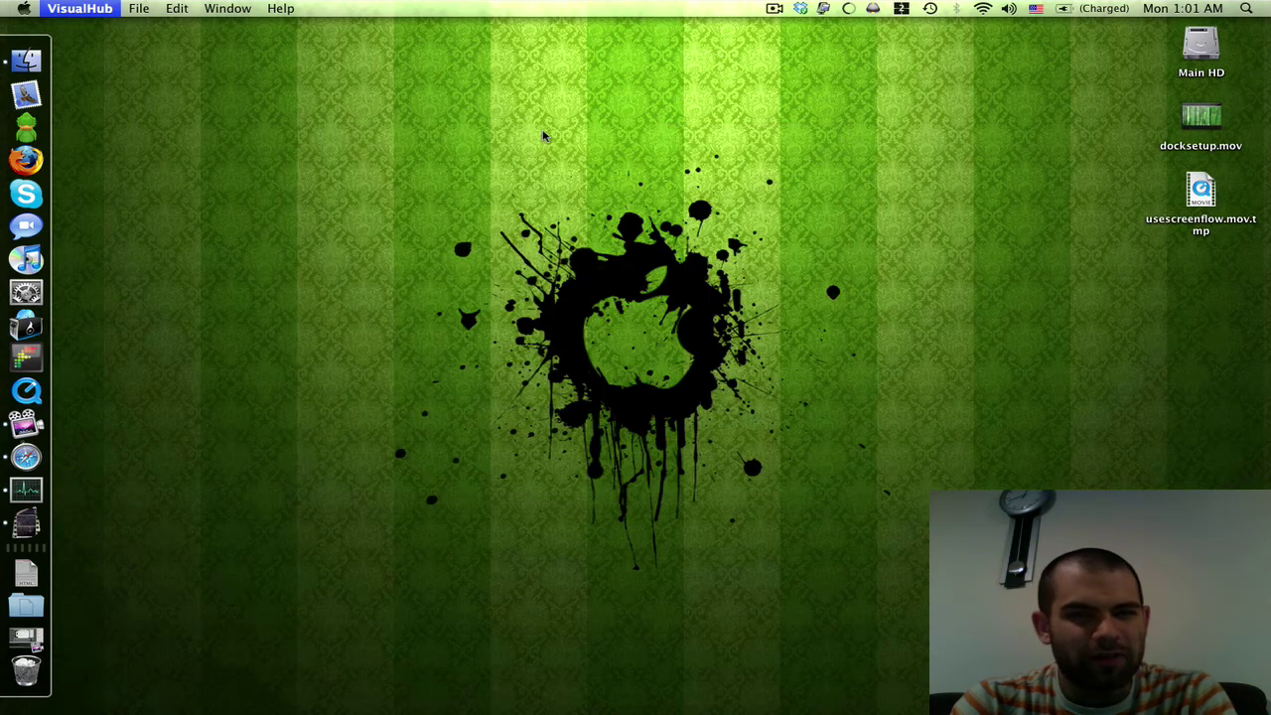
key(super+space)
text(act)
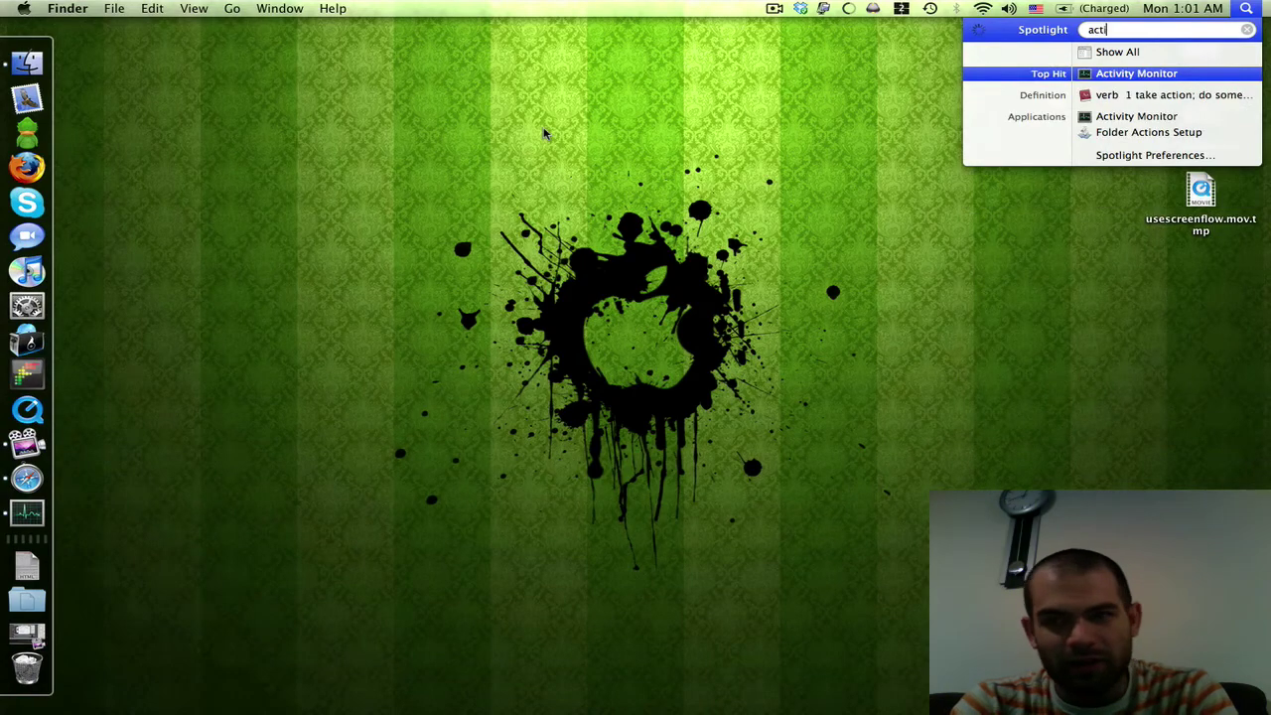
key(Return)
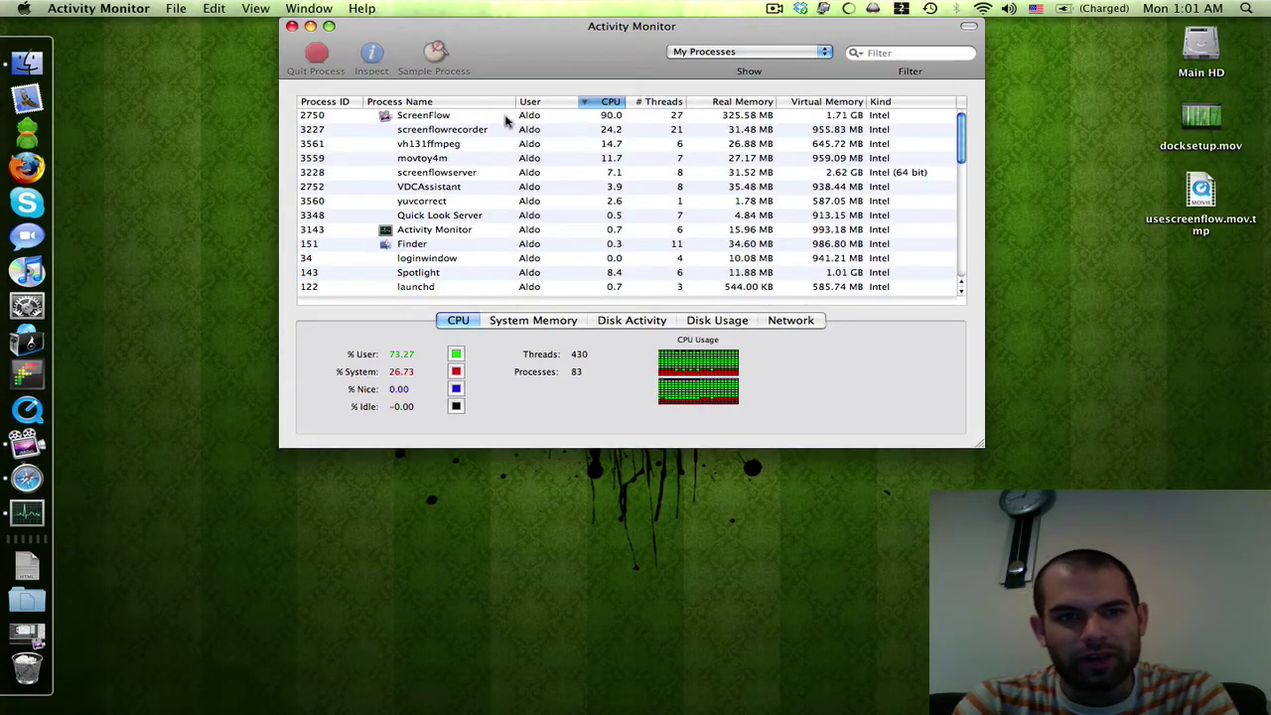
click(468, 132)
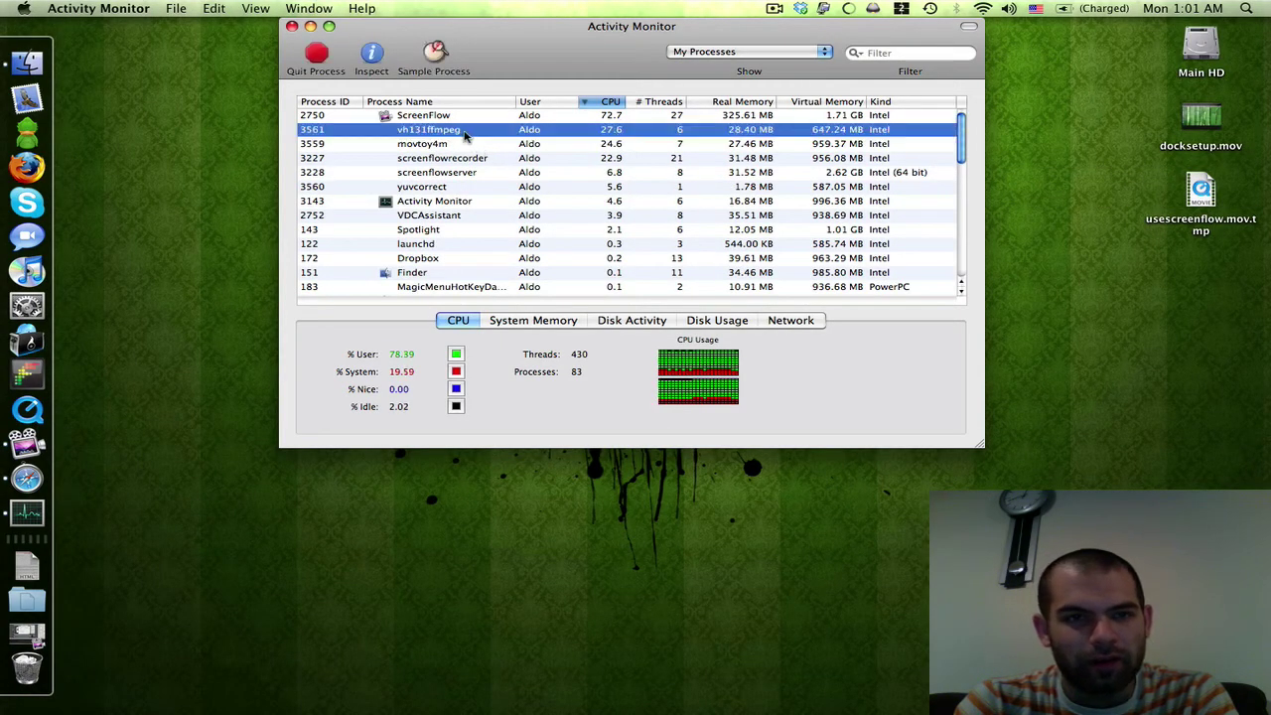
click(336, 66)
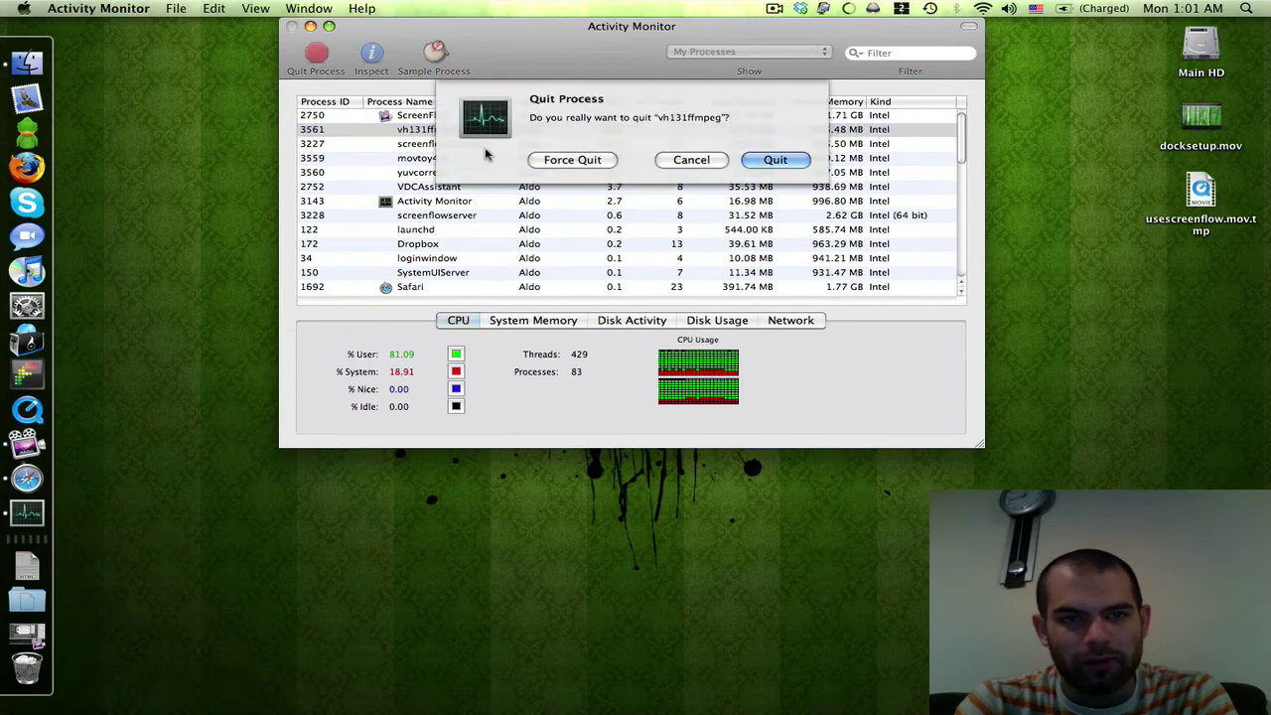
click(558, 161)
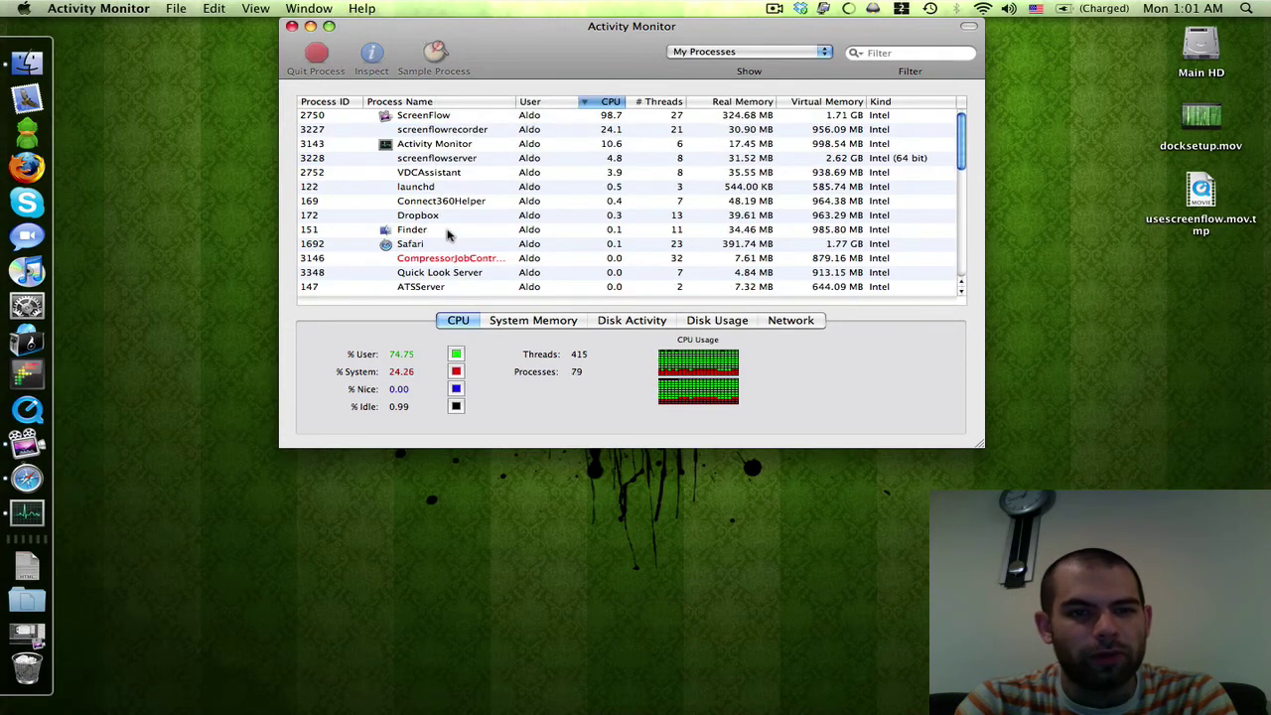
Step: Force quit the CompressorJobController process and close Activity Monitor
click(453, 258)
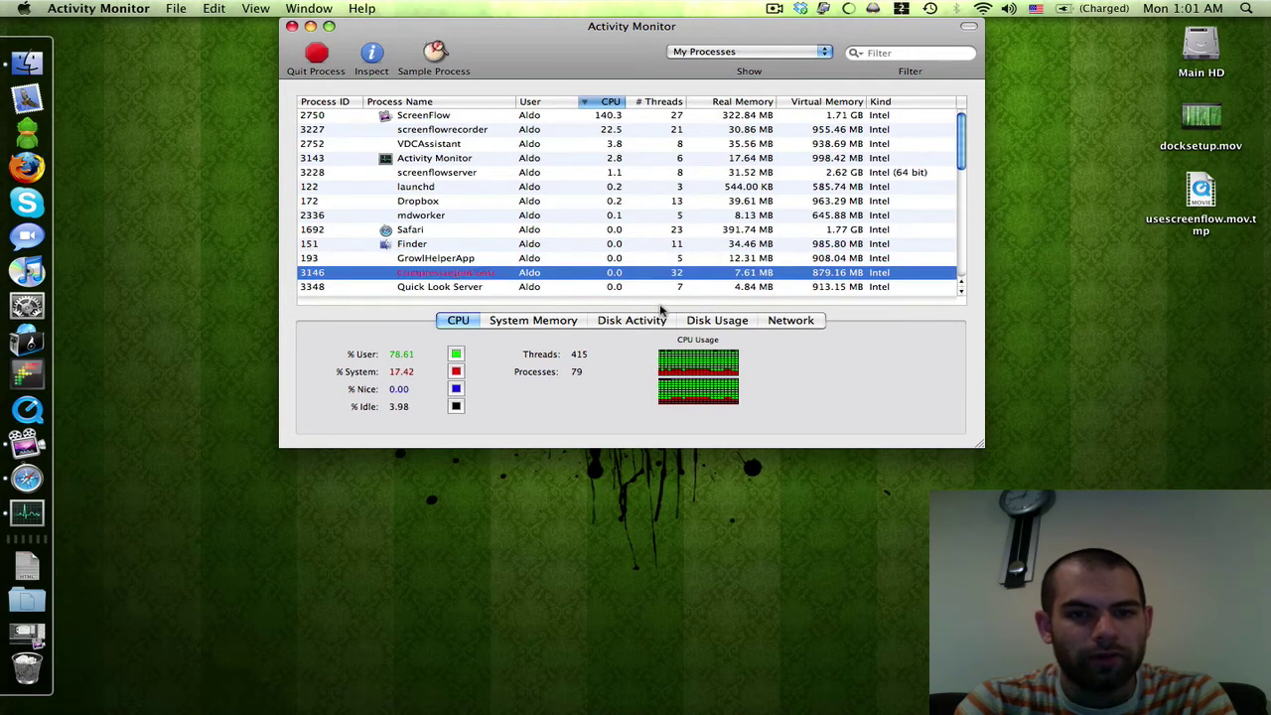
click(318, 61)
click(573, 160)
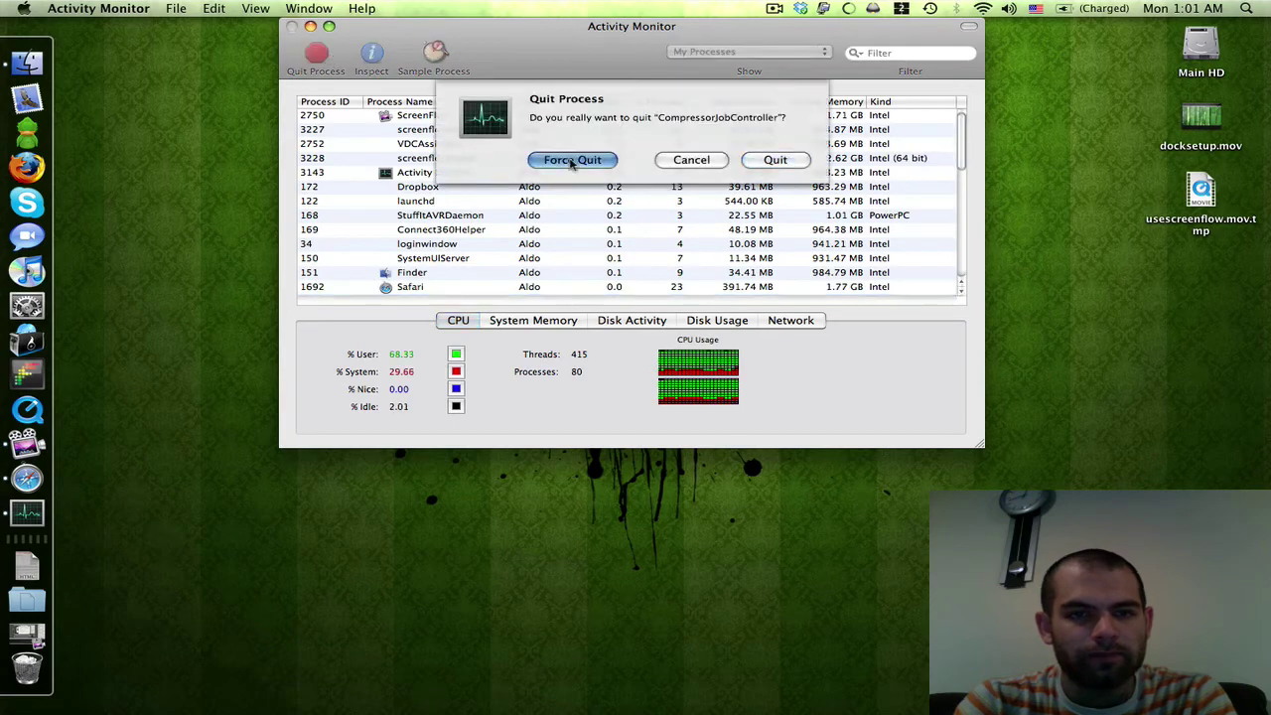
click(311, 26)
click(286, 157)
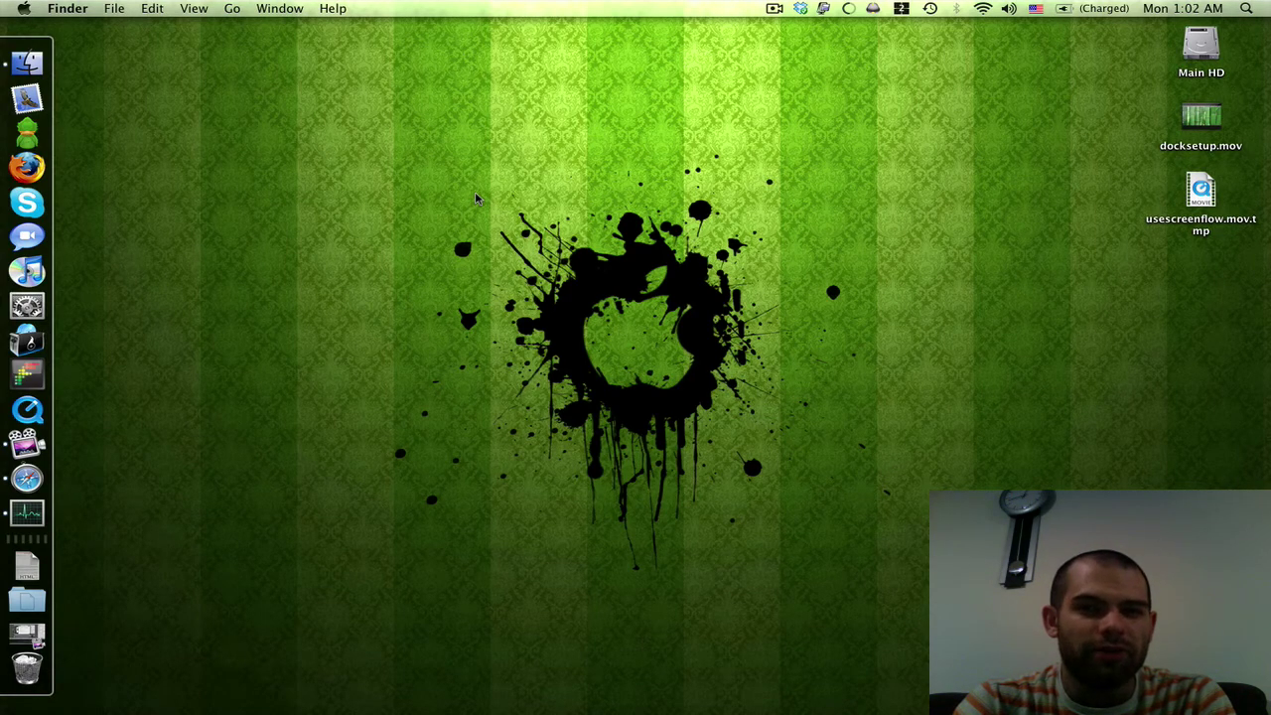
Step: Launch Compressor via Spotlight and rearrange its Settings and Preview windows
key(super+space)
text(com)
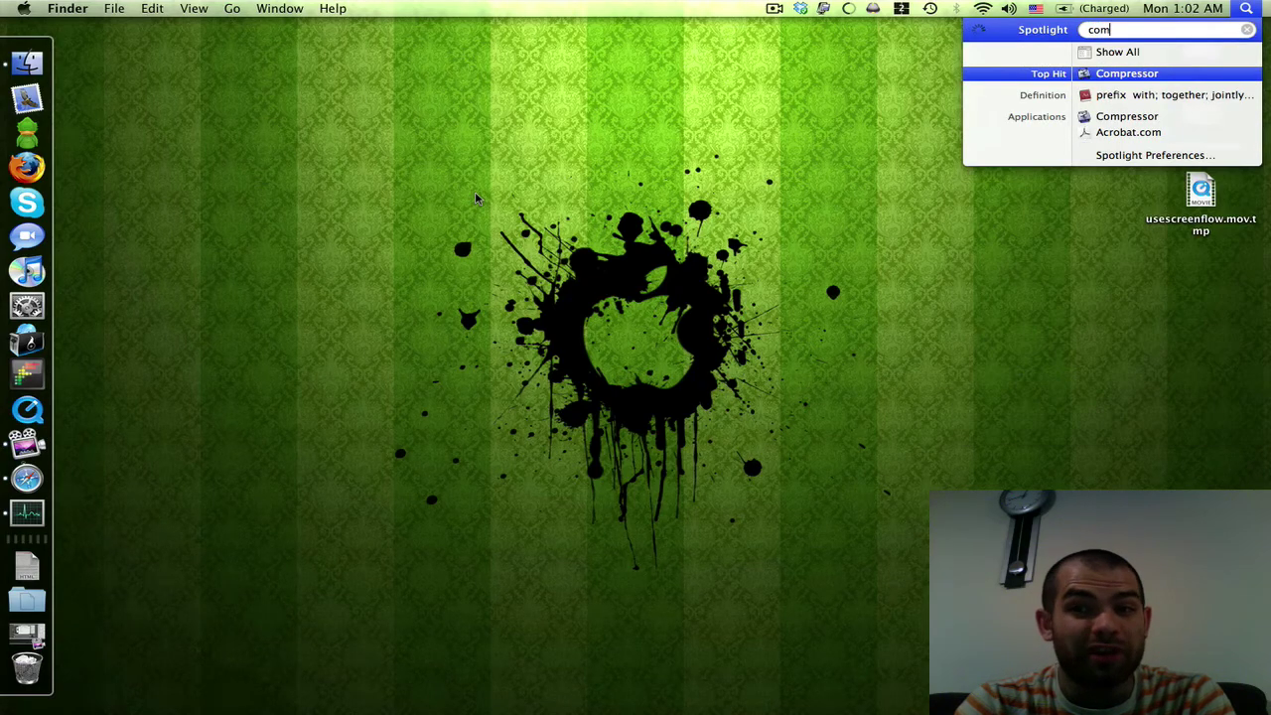
key(Return)
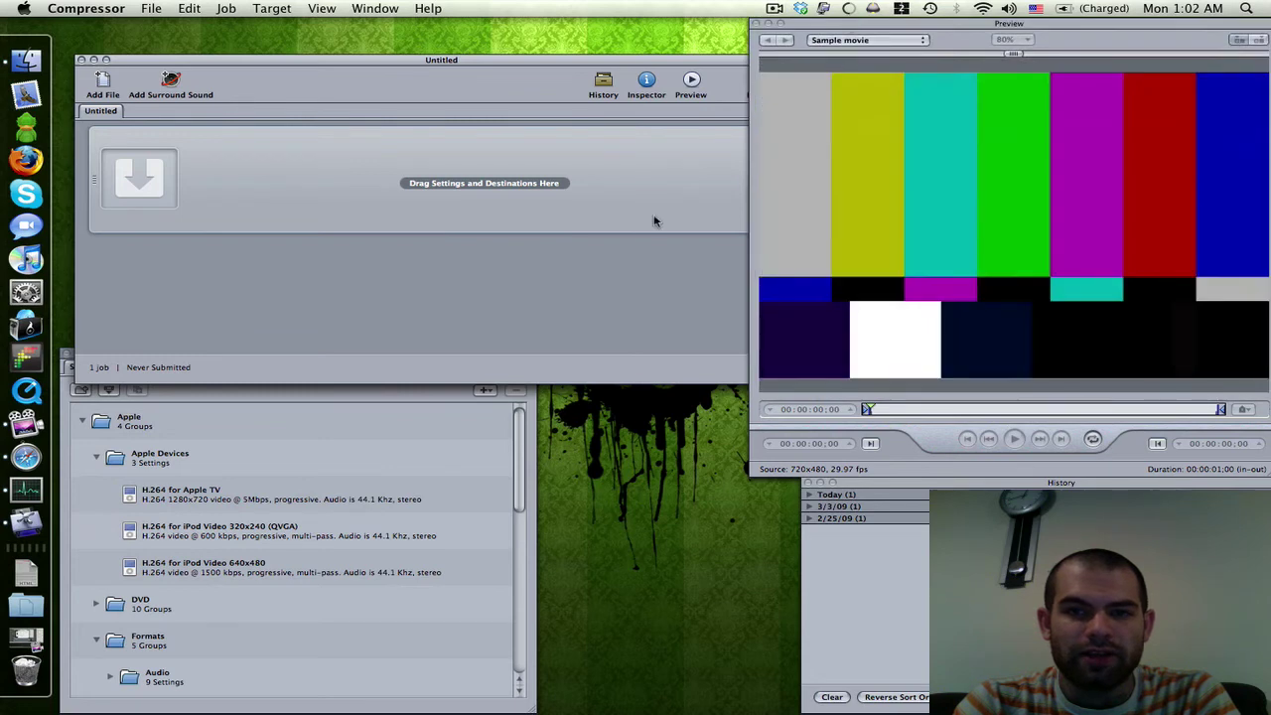
click(338, 399)
drag(334, 353, 379, 357)
drag(958, 30, 866, 243)
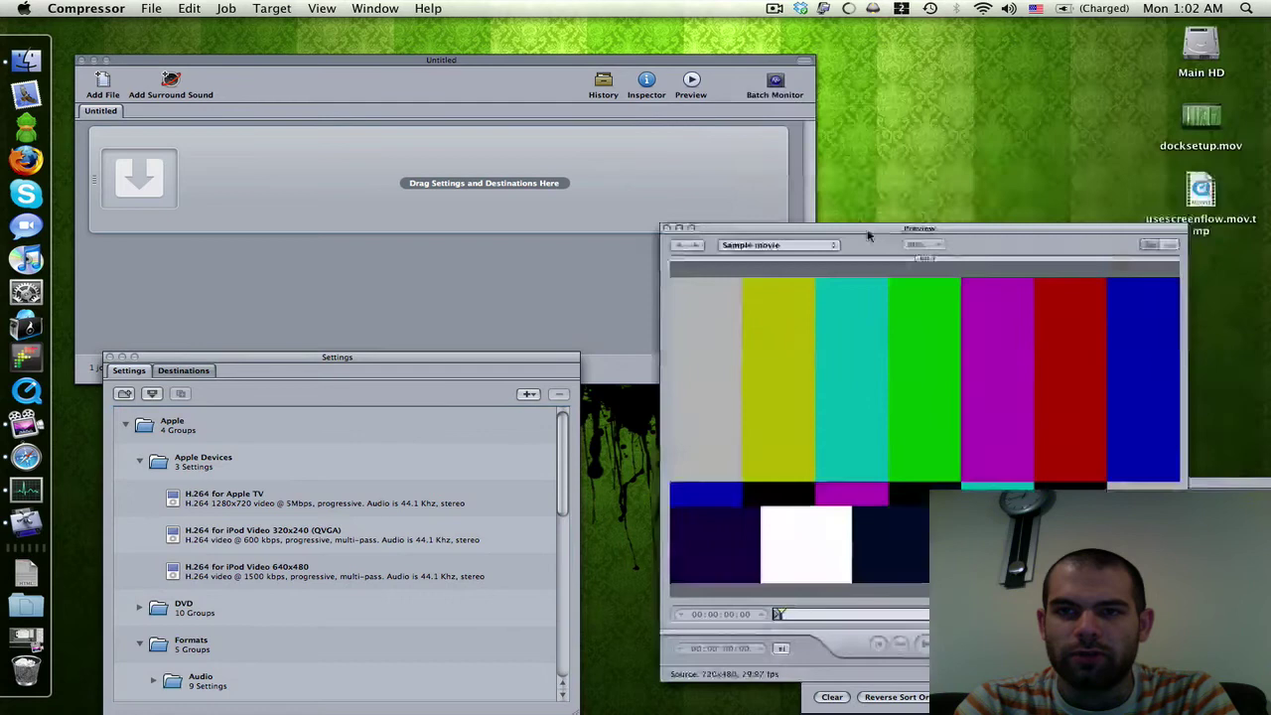
Step: Drag docksetup.mov from the desktop into the Untitled batch and reposition the batch and Preview windows
click(944, 122)
drag(1221, 118, 316, 155)
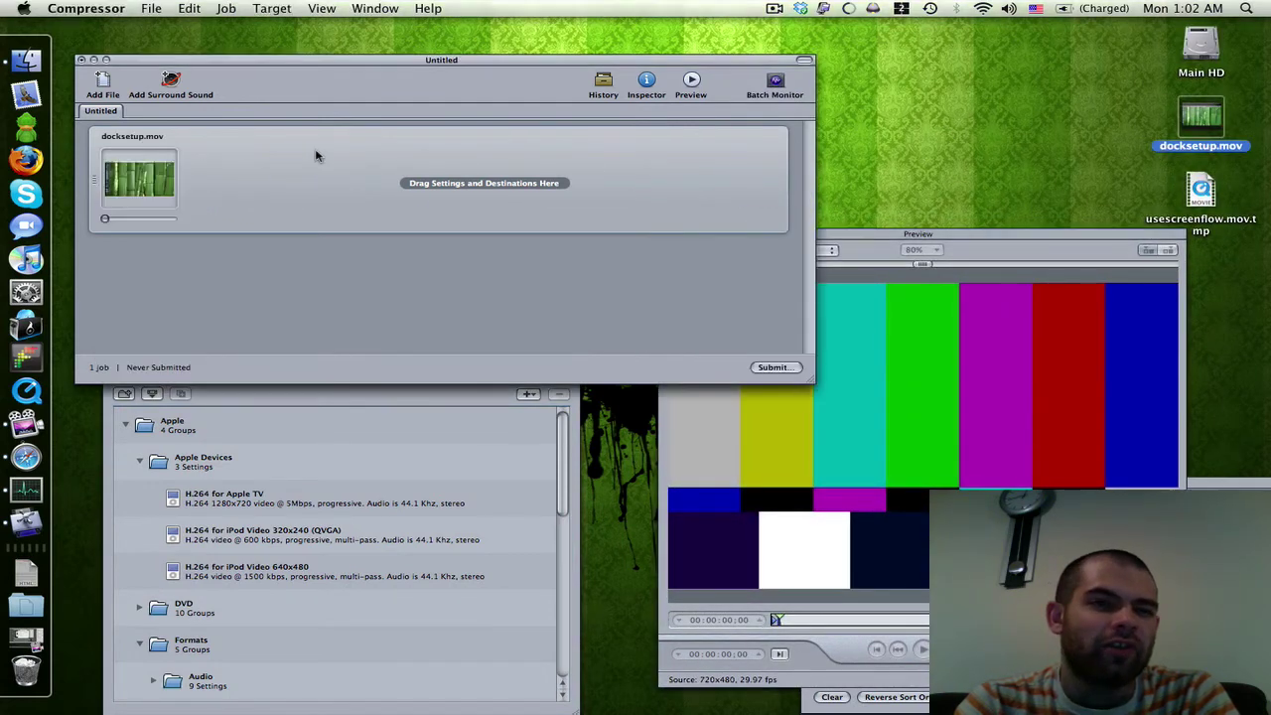
drag(441, 60, 429, 27)
drag(887, 235, 953, 5)
click(228, 436)
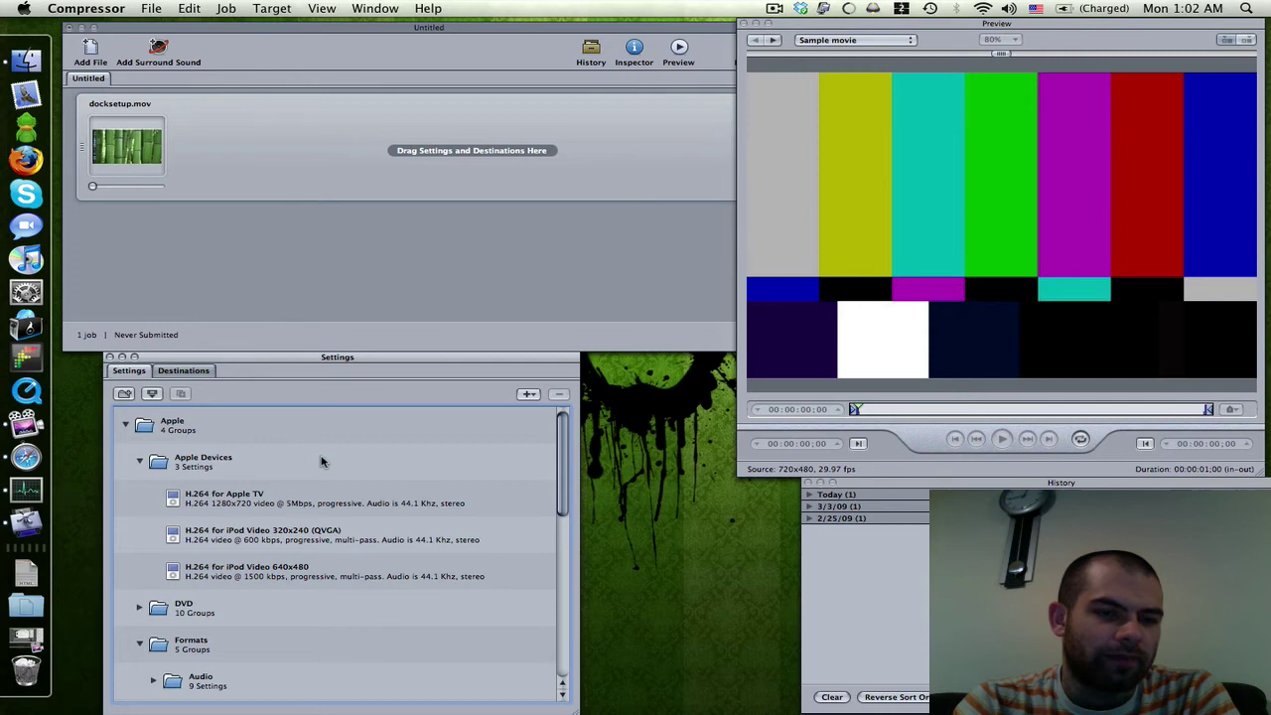
Step: Drag H.264 for Apple TV from Apple > Apple Devices onto the docksetup.mov job
scroll(318, 435, down, 5)
scroll(317, 434, down, 1)
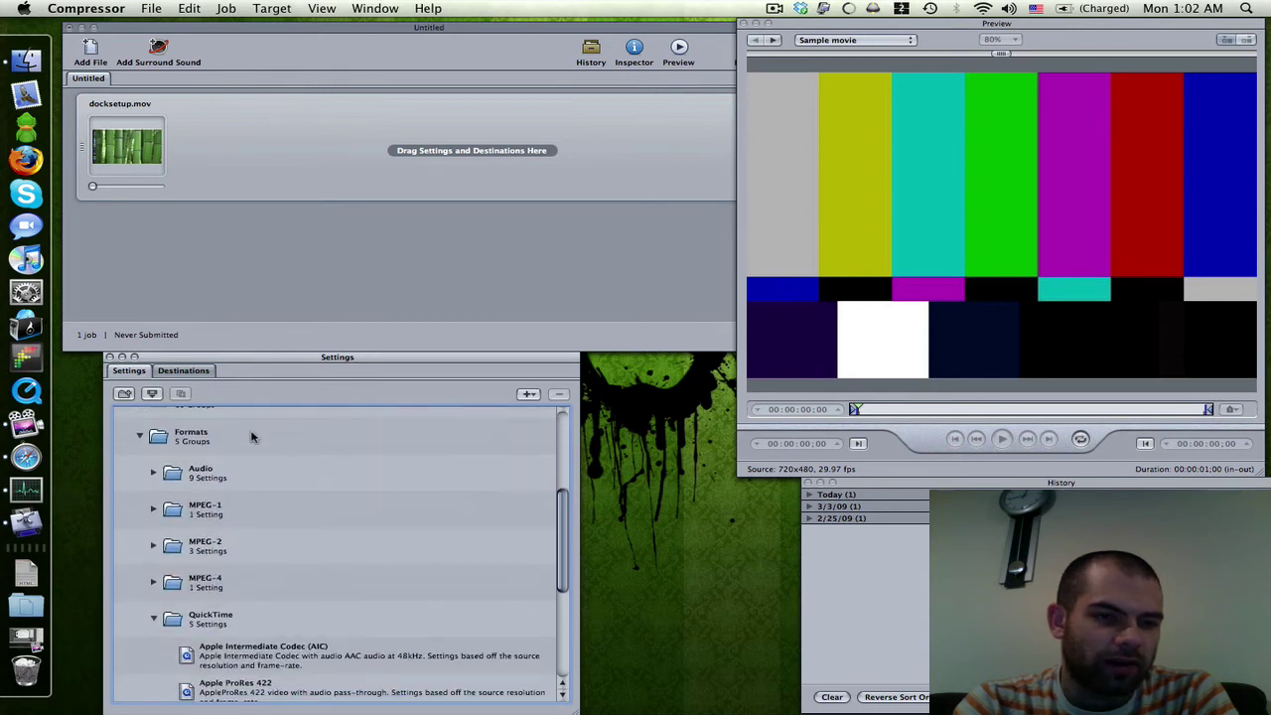
scroll(251, 526, down, 3)
scroll(254, 529, down, 3)
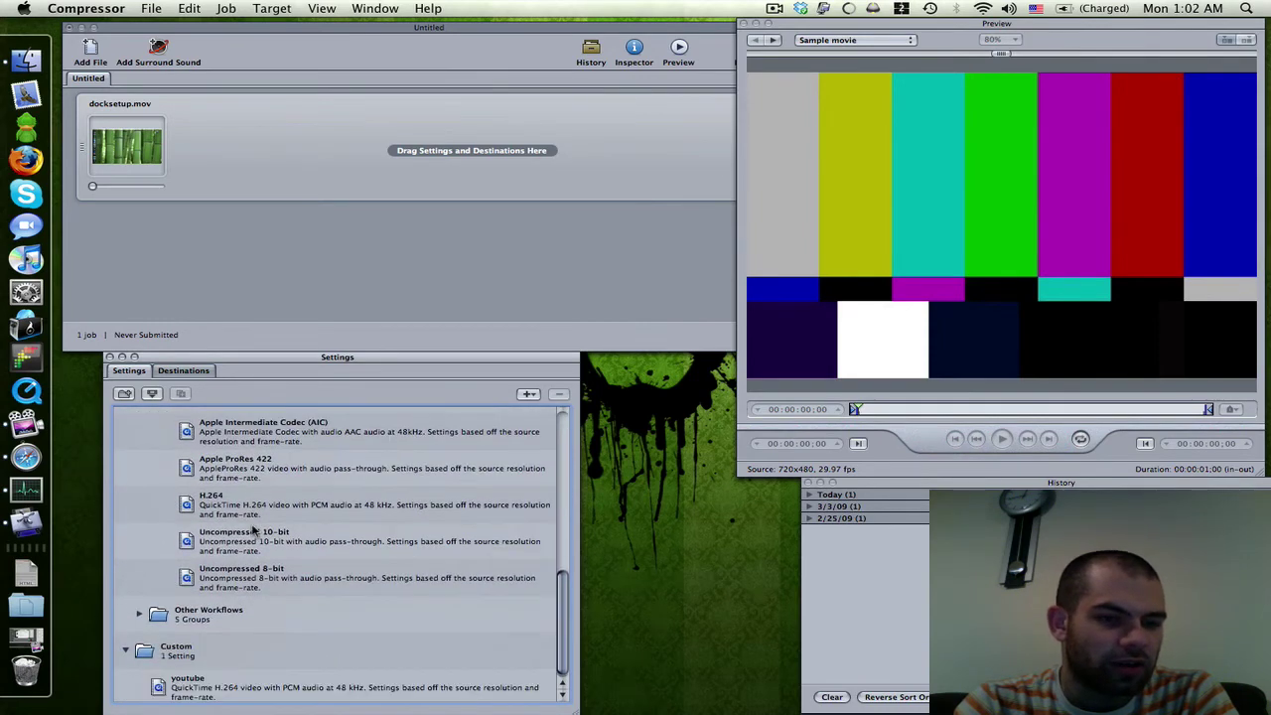
scroll(253, 529, up, 8)
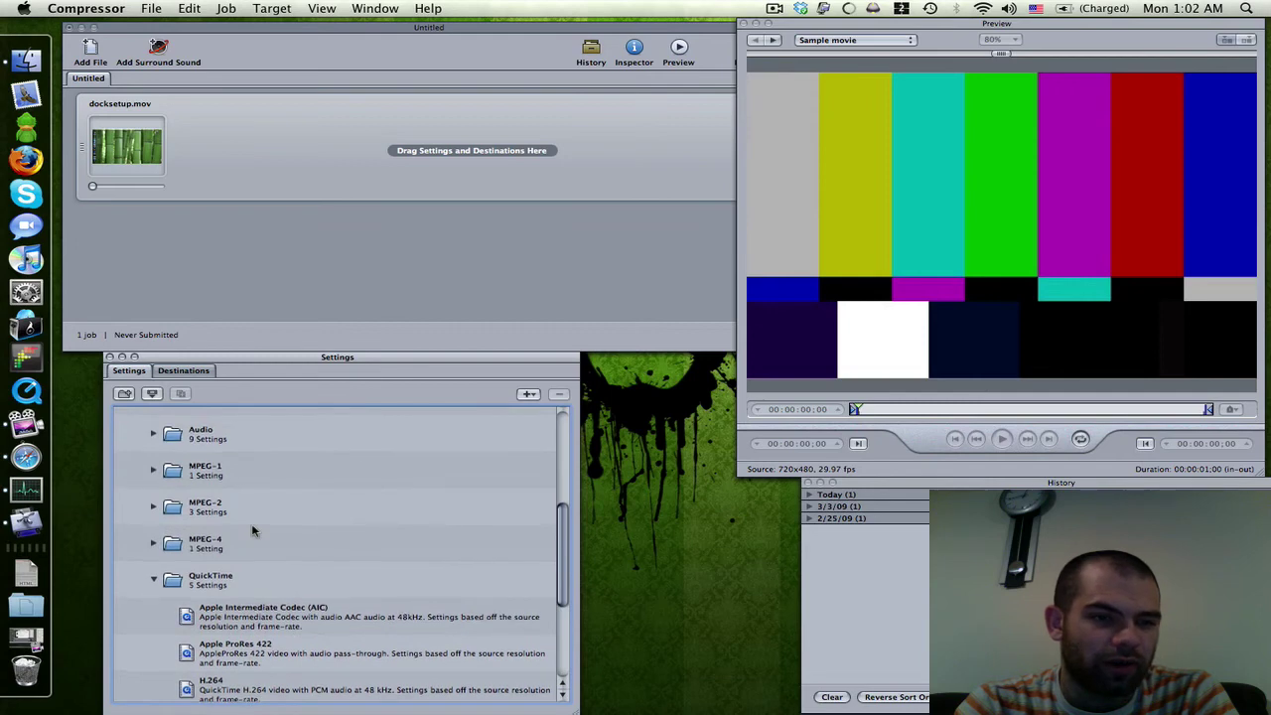
scroll(253, 529, up, 3)
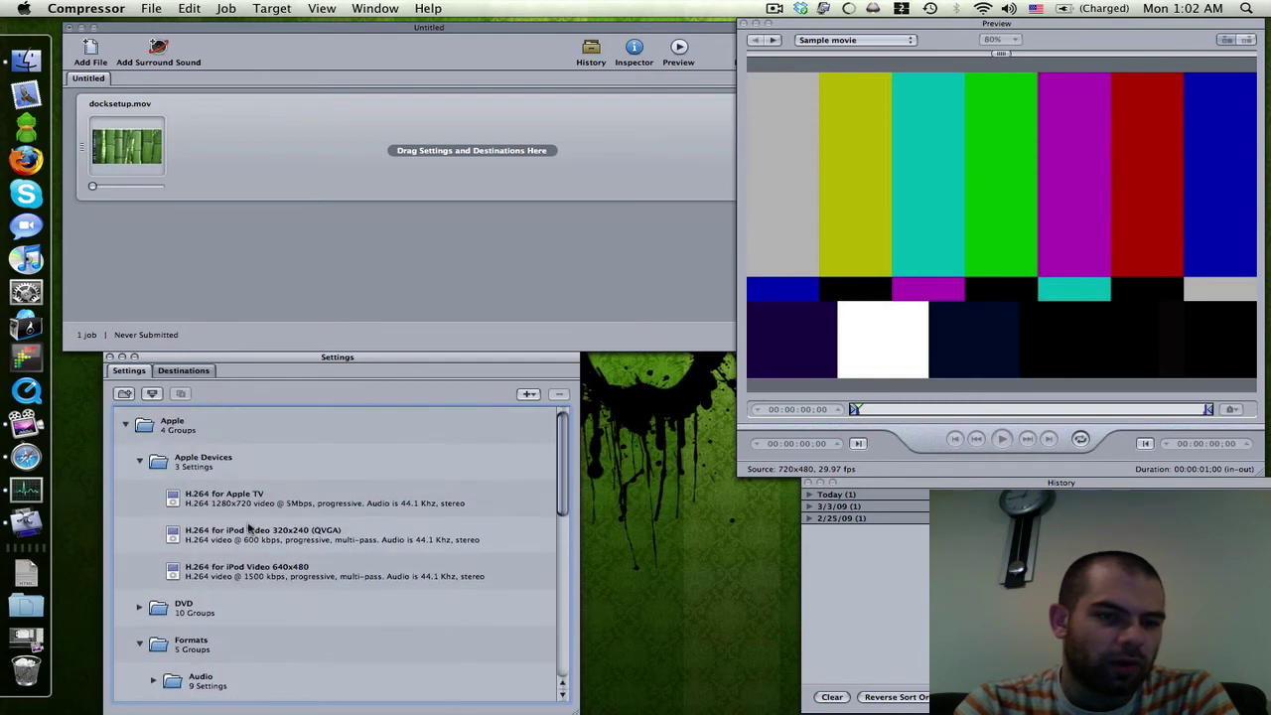
click(179, 429)
click(126, 425)
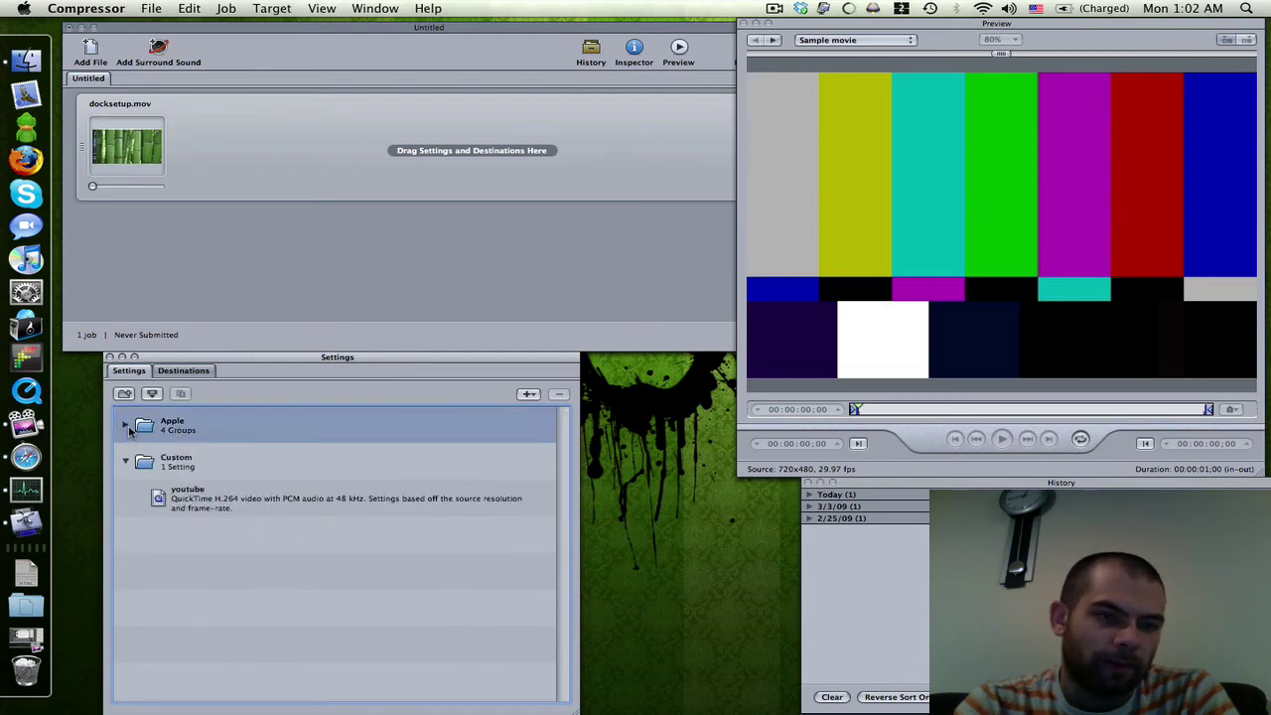
click(126, 425)
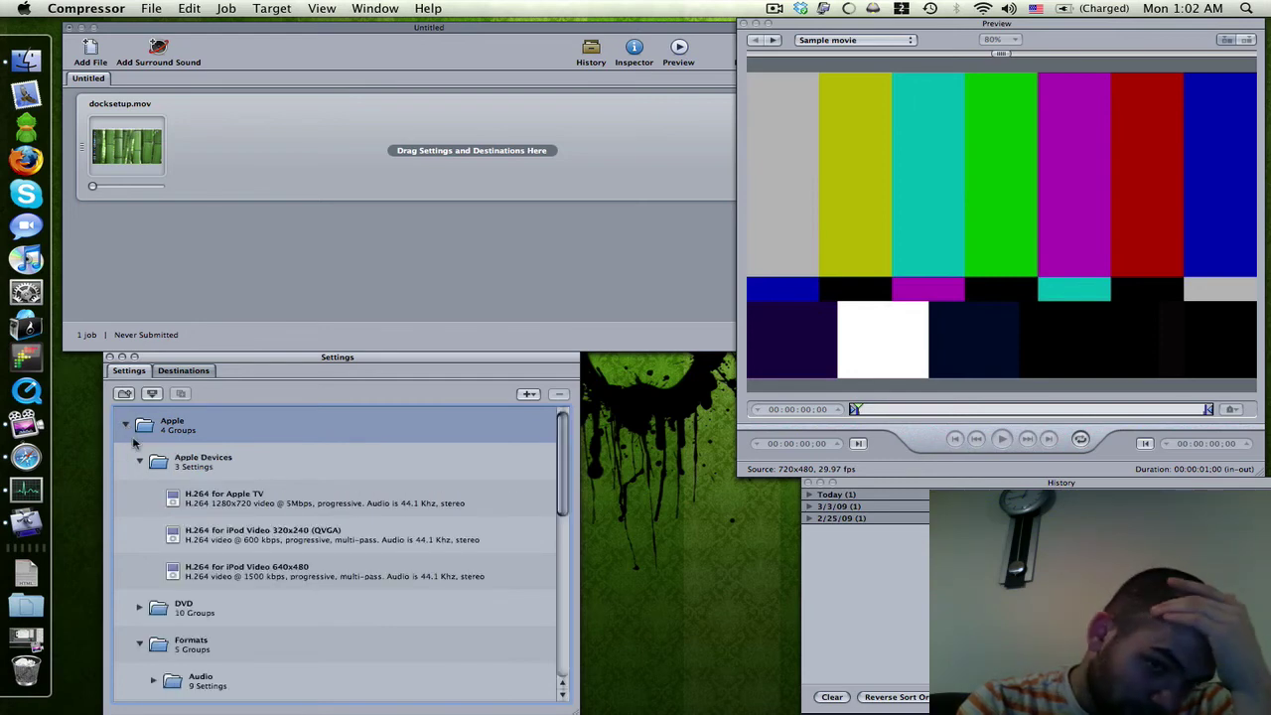
click(227, 498)
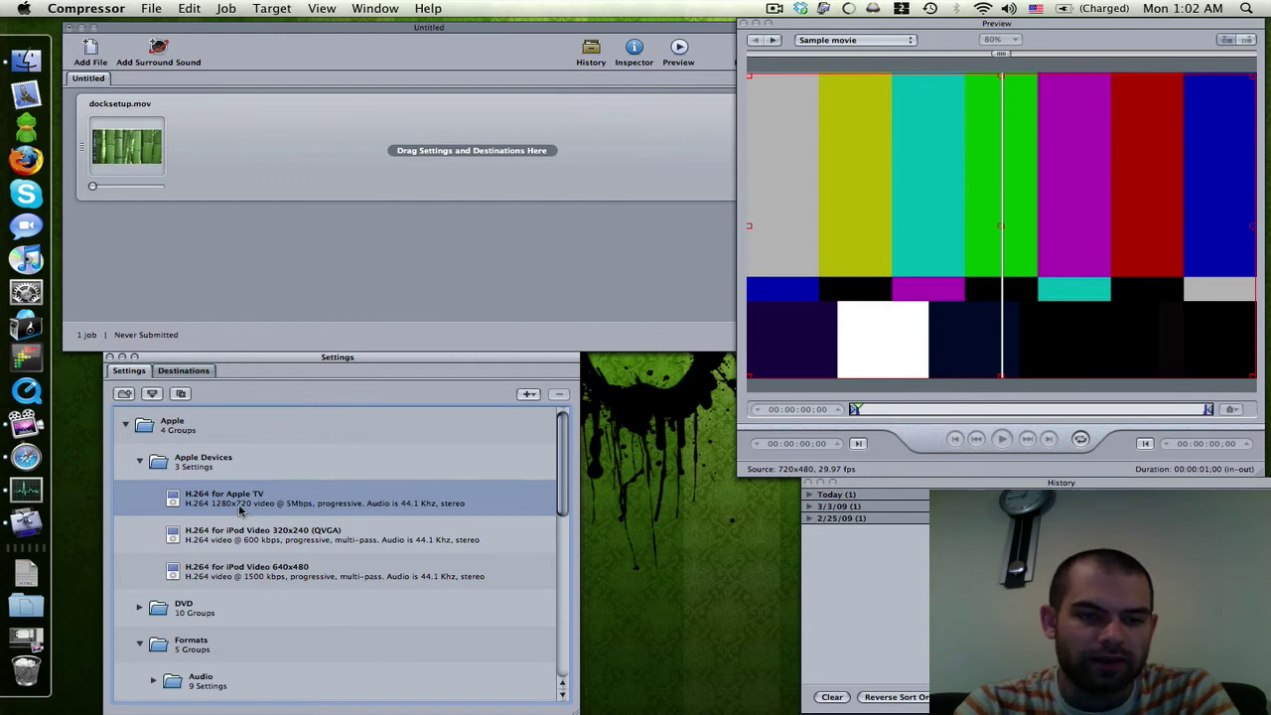
drag(258, 484, 552, 224)
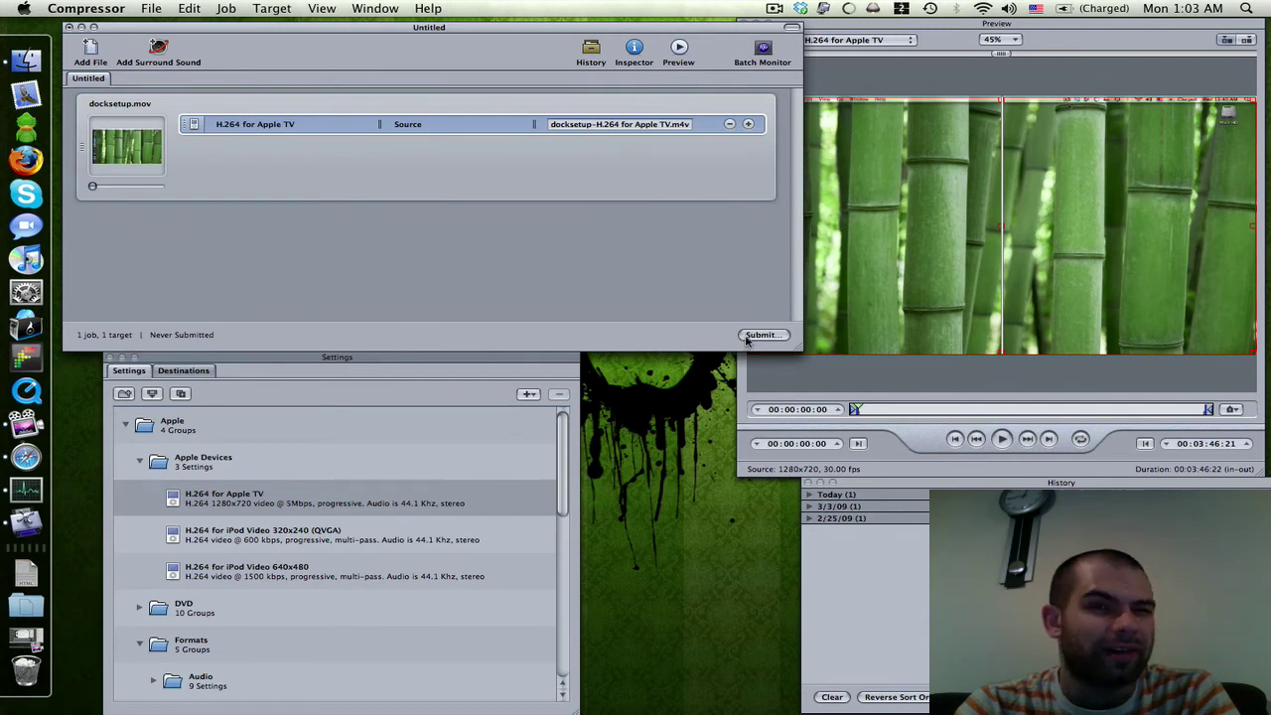
Step: Submit the Untitled batch to This Computer at High priority, then open Batch Monitor
click(760, 334)
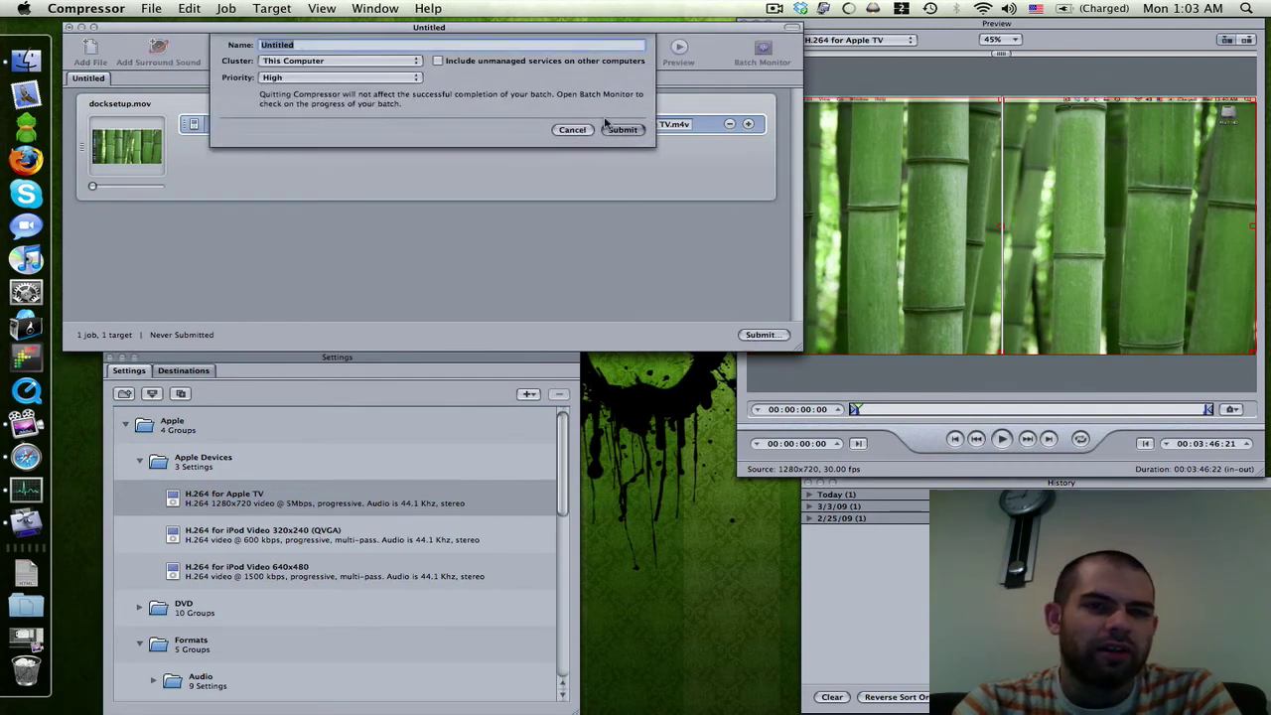
click(348, 61)
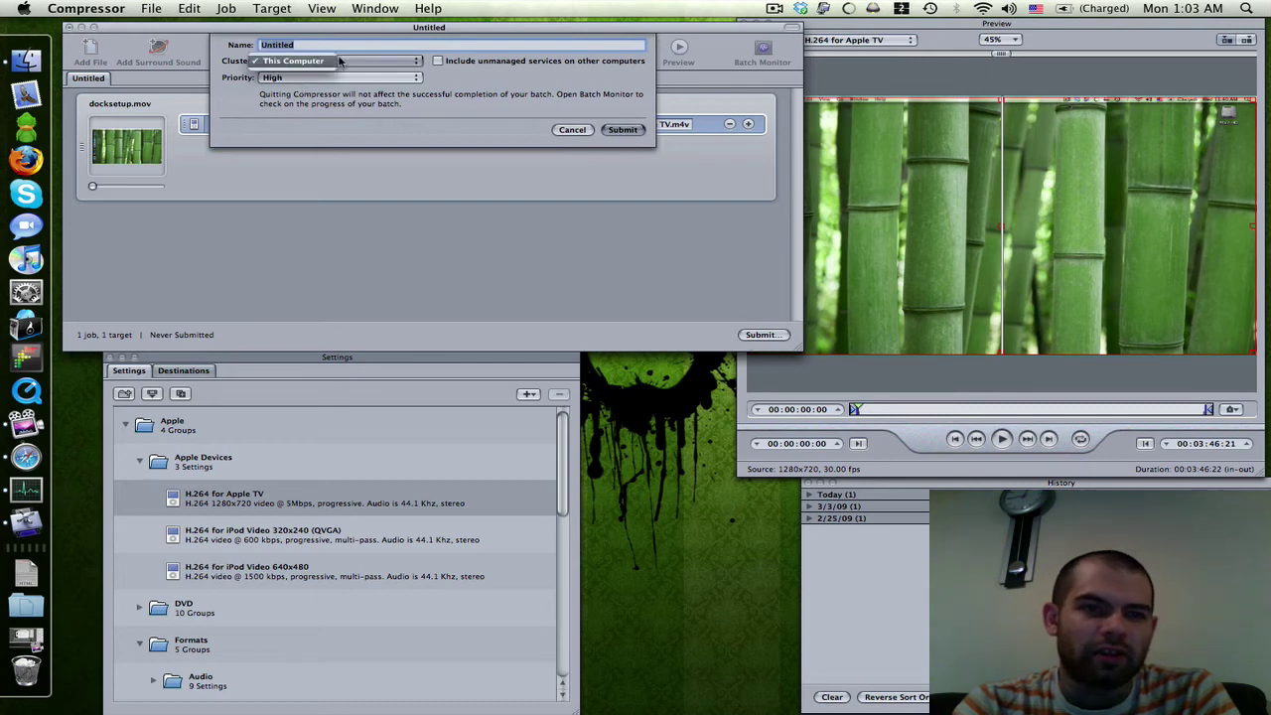
click(356, 84)
click(355, 82)
click(360, 87)
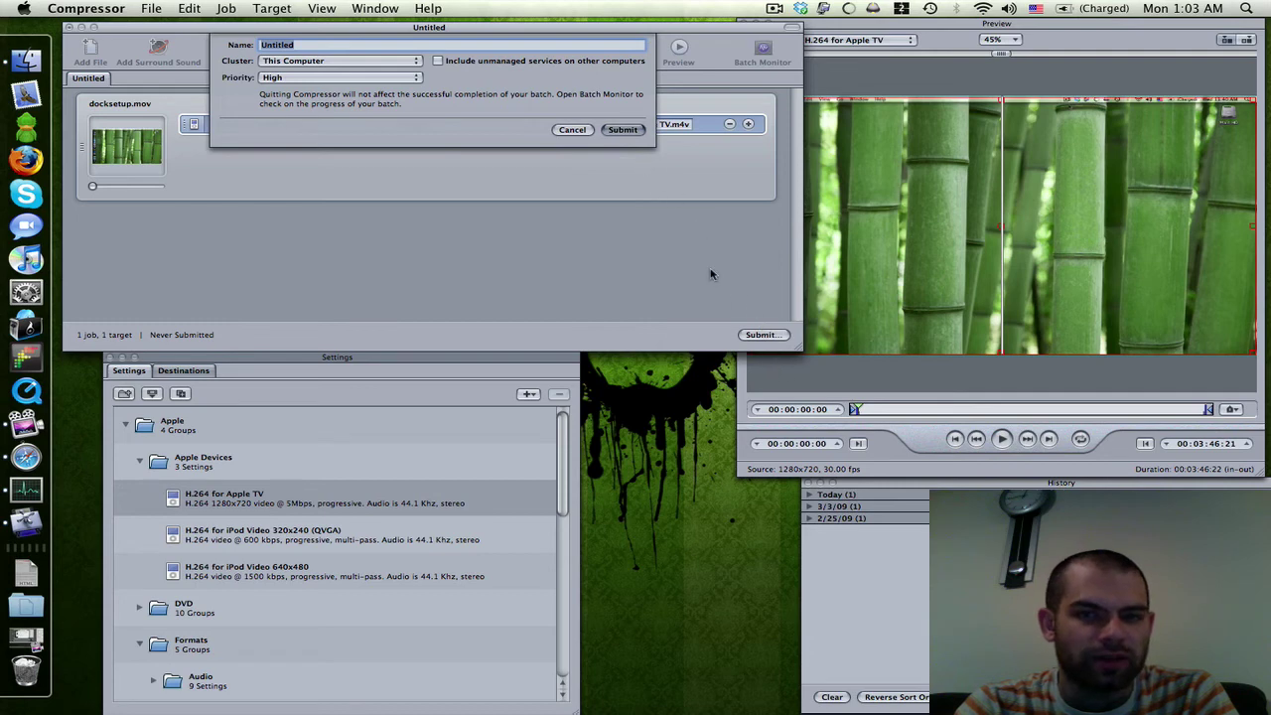
click(610, 129)
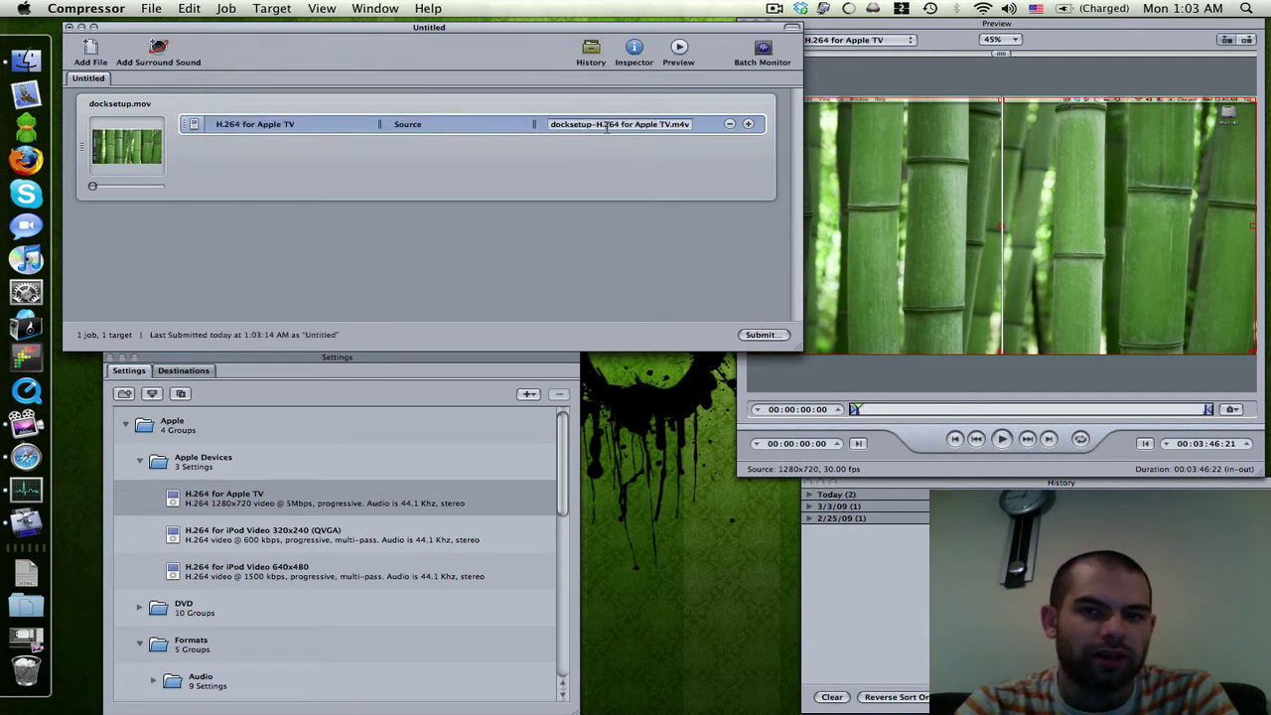
click(757, 60)
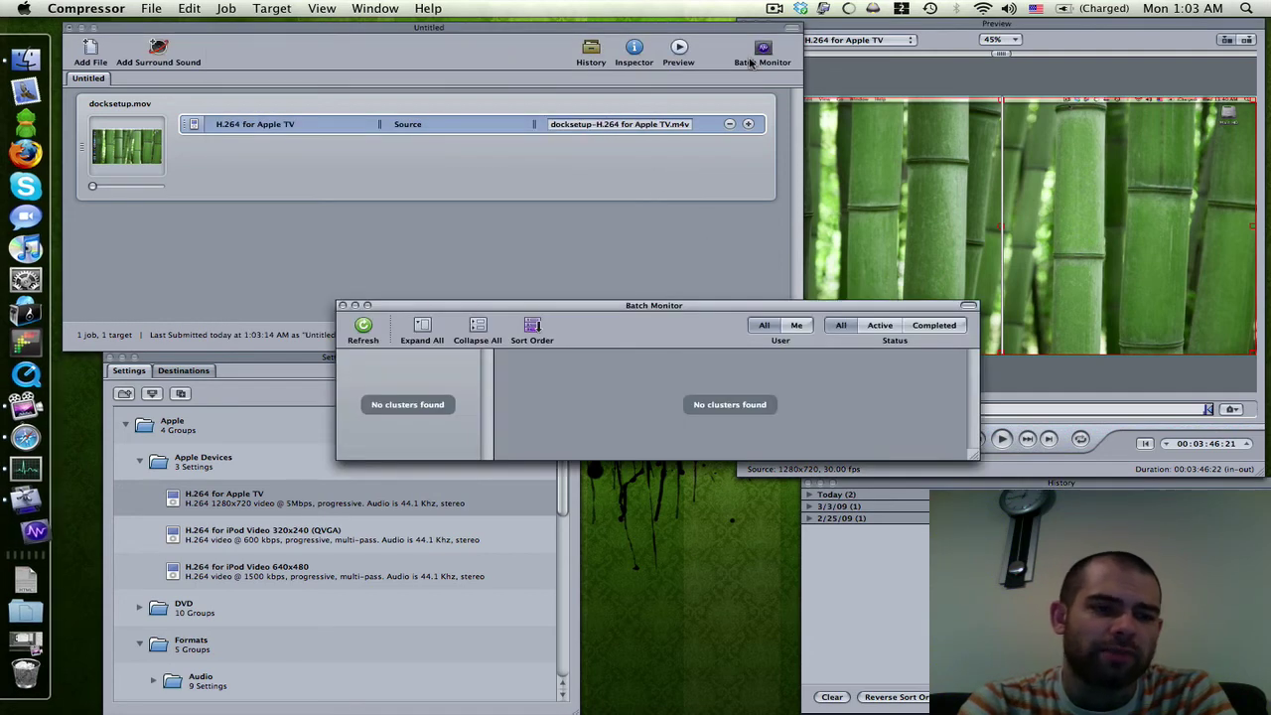
Step: Select This Computer in Batch Monitor and move the window to watch the Untitled batch progress
click(456, 366)
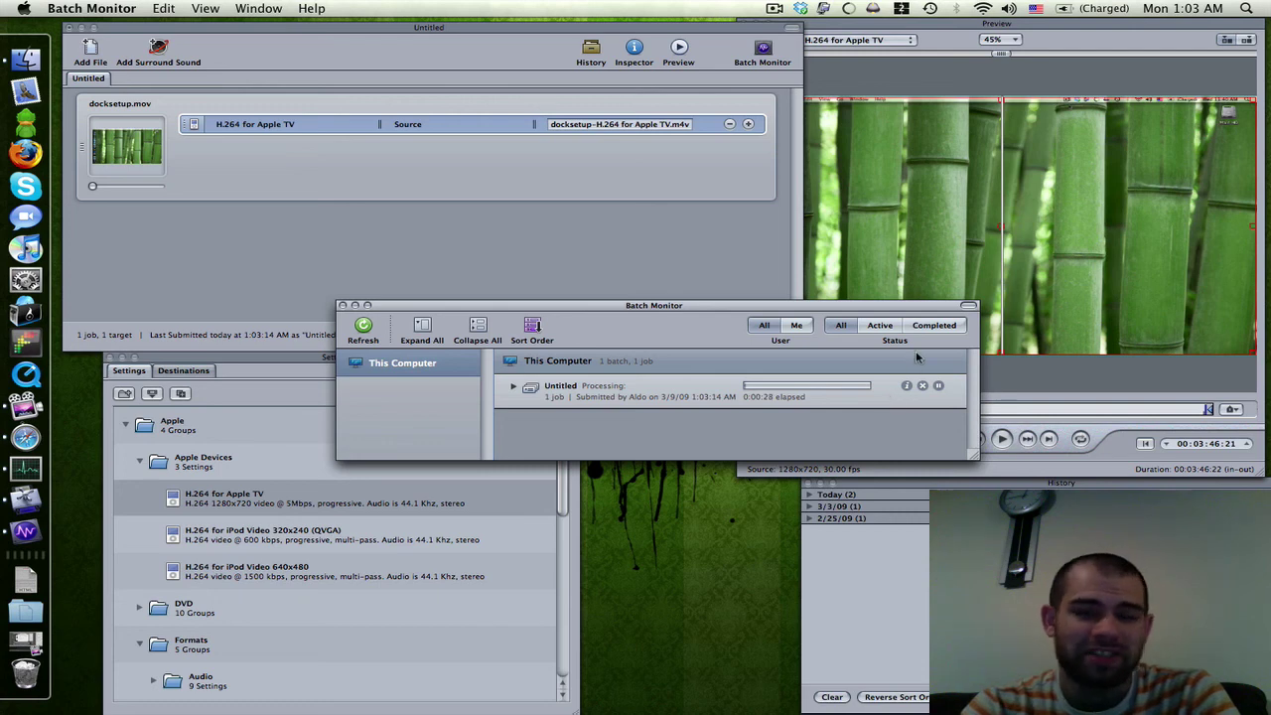
drag(761, 305, 489, 365)
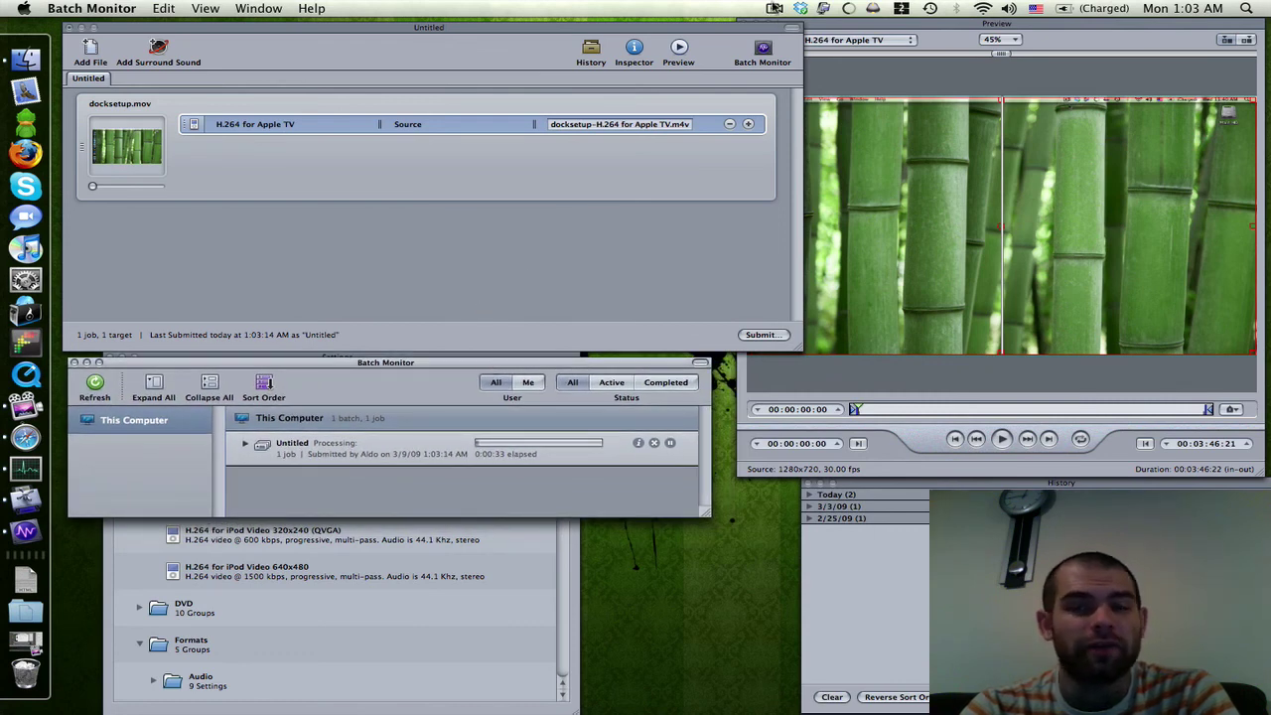
click(774, 8)
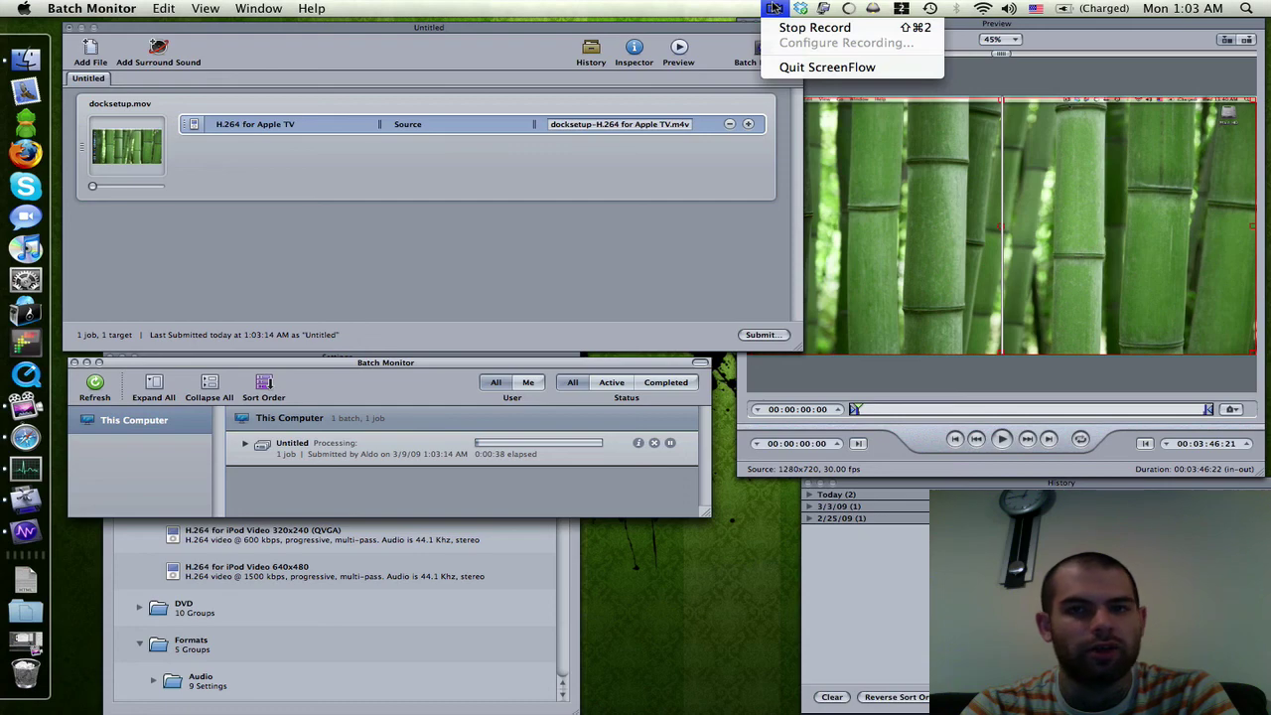